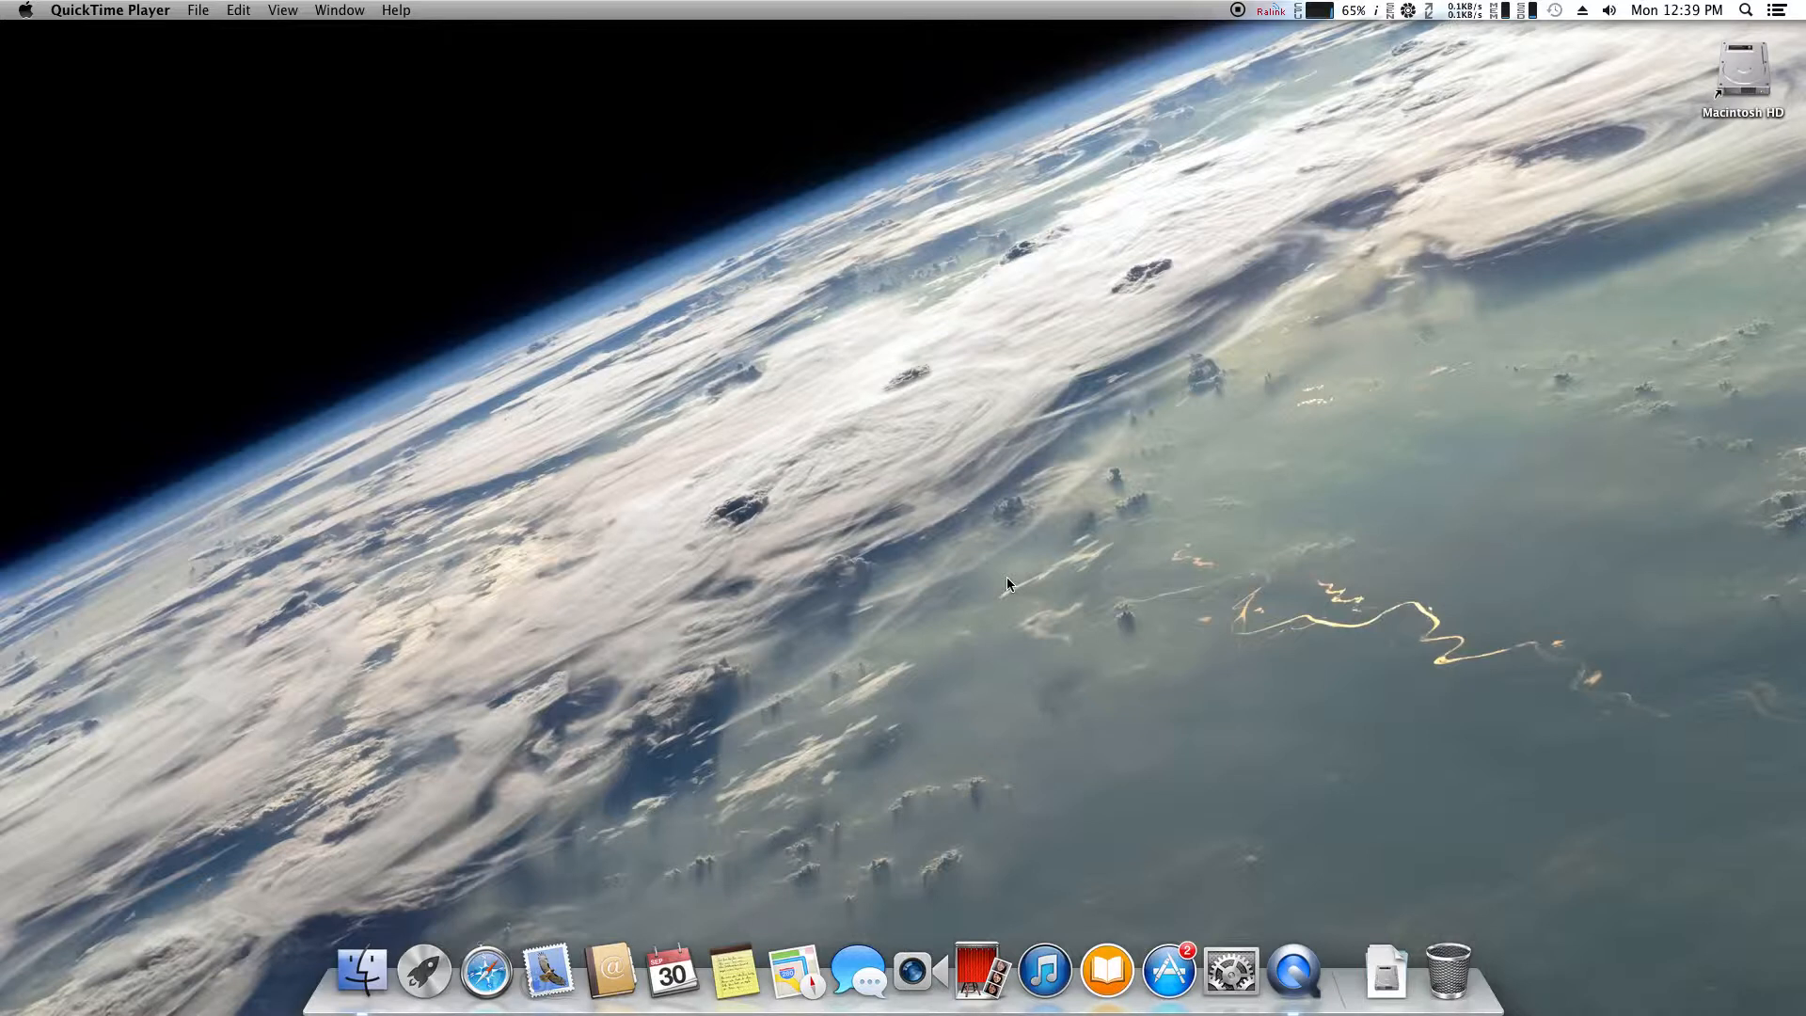
Bring Finder to the front by clicking the desktop, leaving QuickTime Player behind
click(1007, 583)
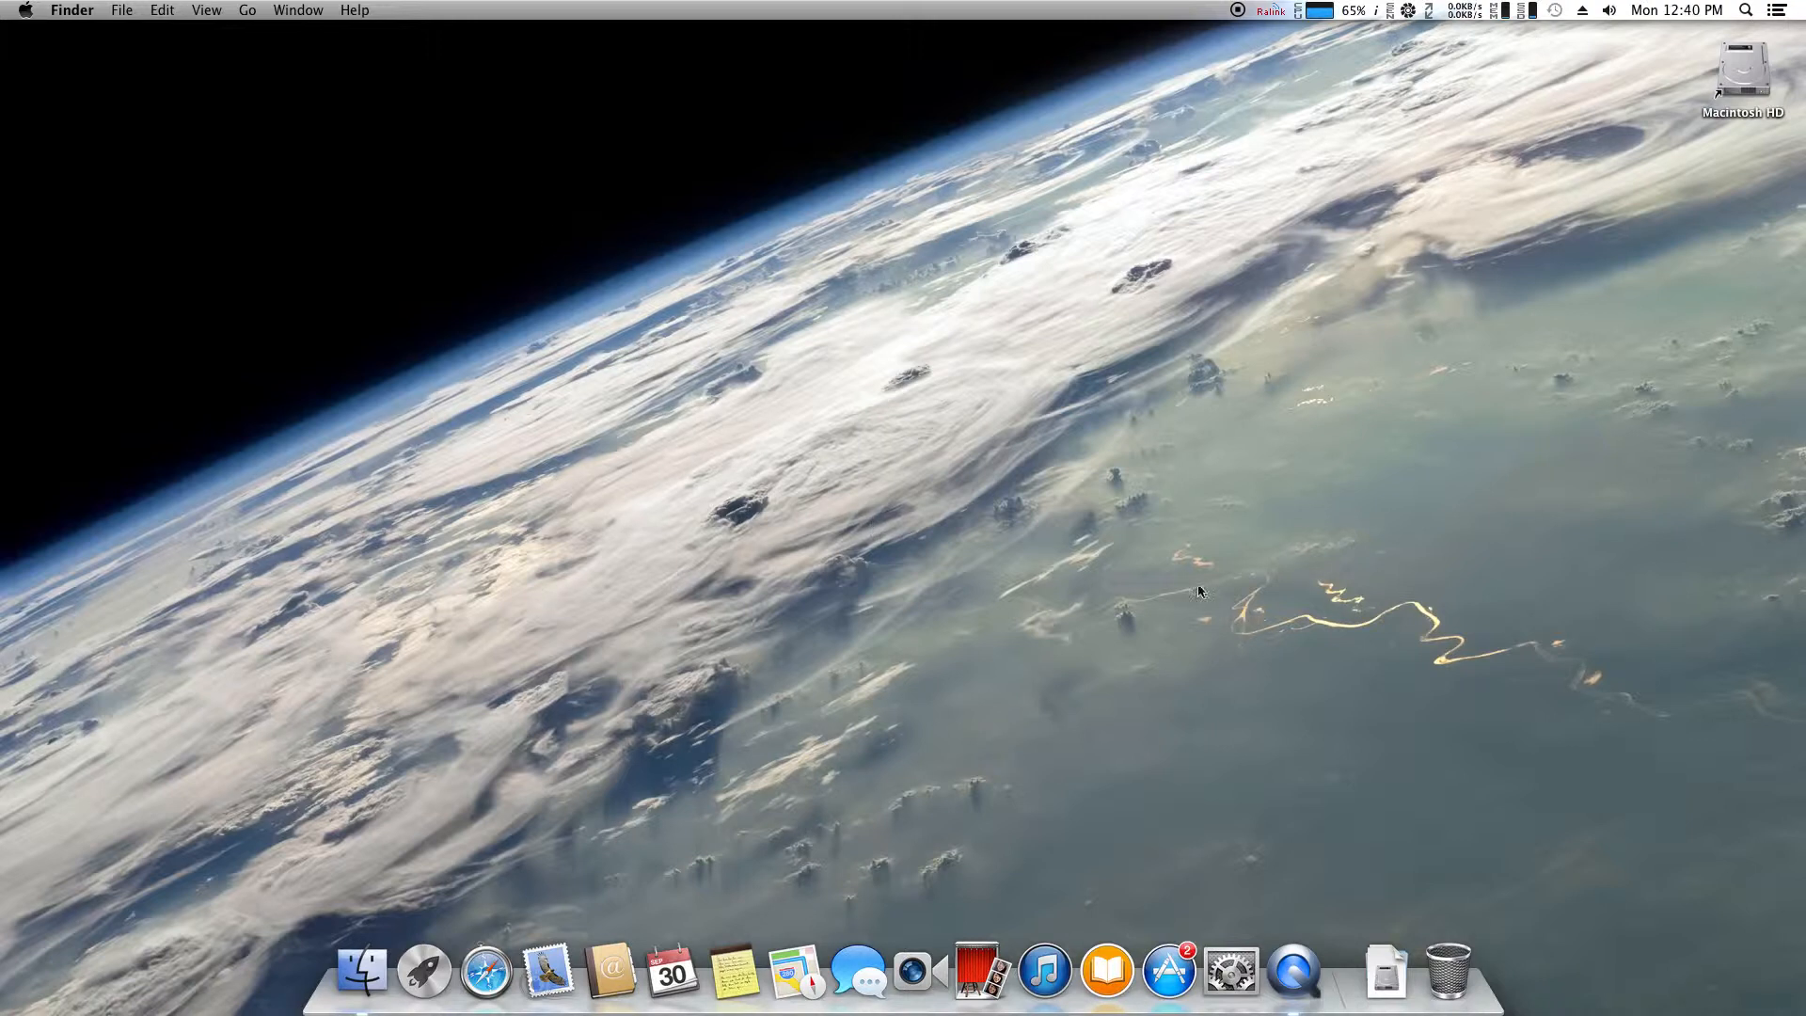
Launch Mail, start adding an Other Mail Account, and enter Test as the full name
click(562, 967)
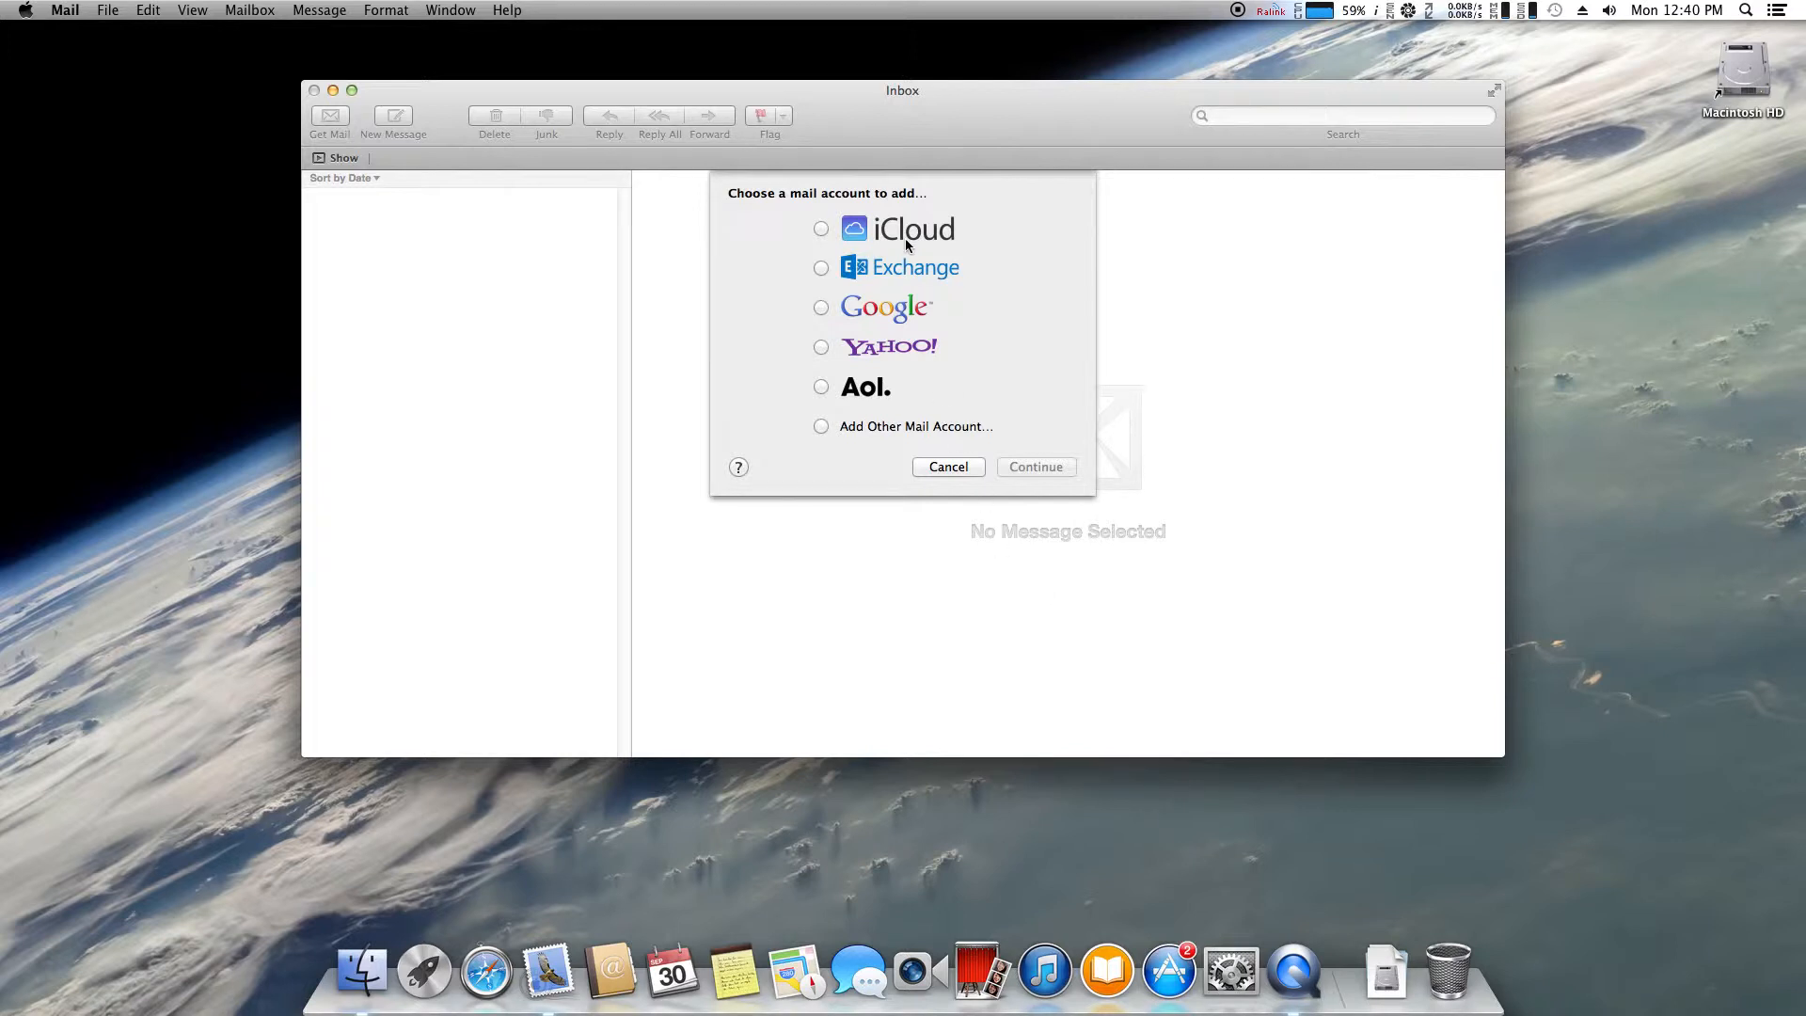
click(844, 428)
click(1053, 465)
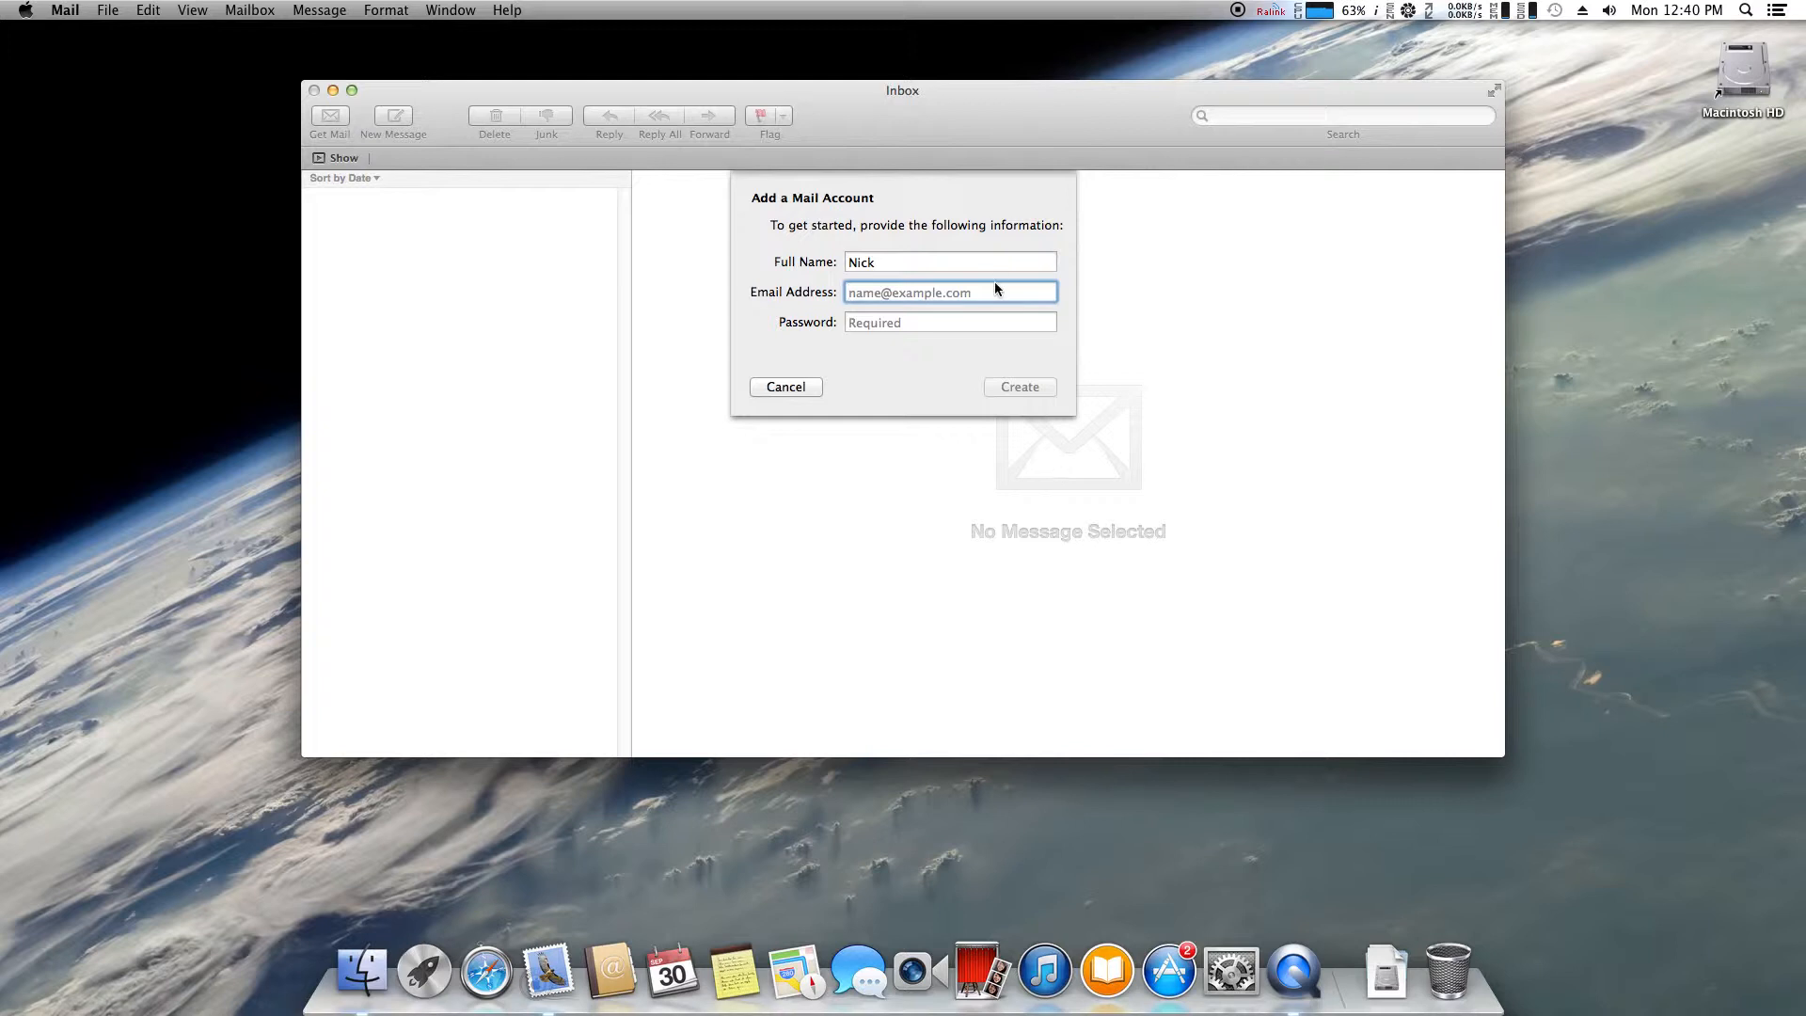
key(shift+Tab)
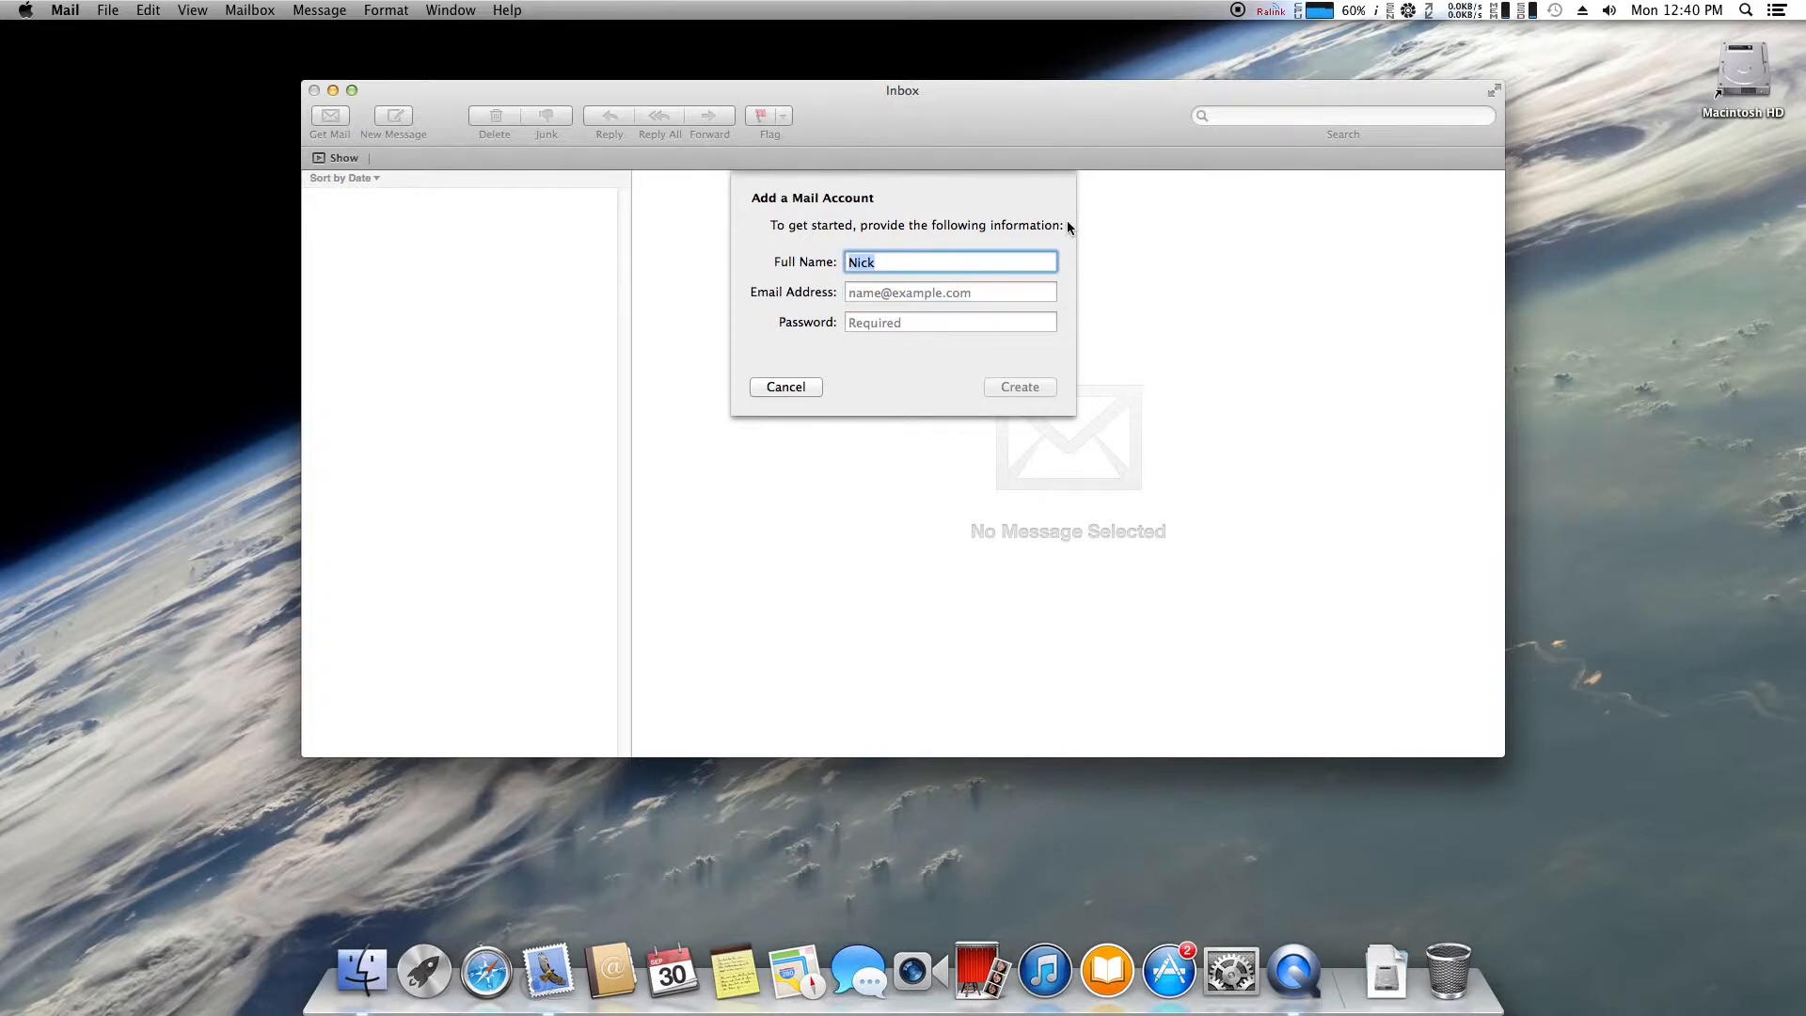
text(Test)
Enter the account's e-mail address and password, create it, and continue to manual incoming setup
click(946, 294)
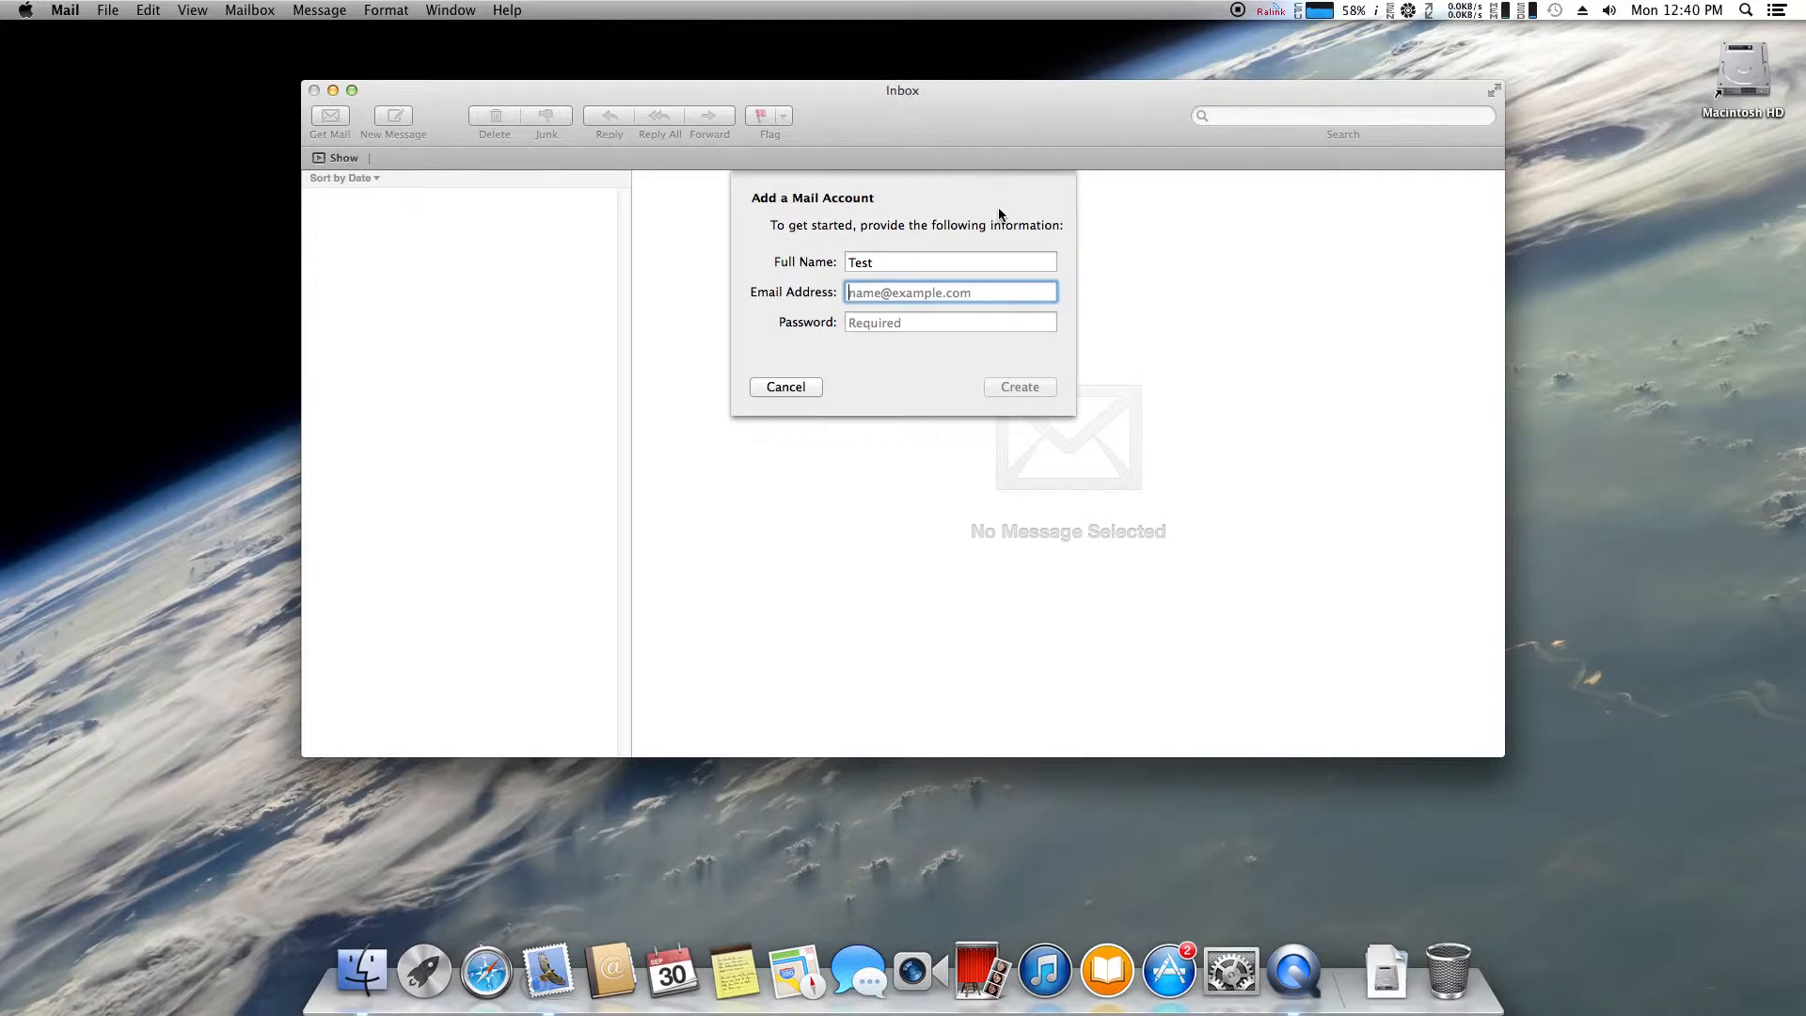
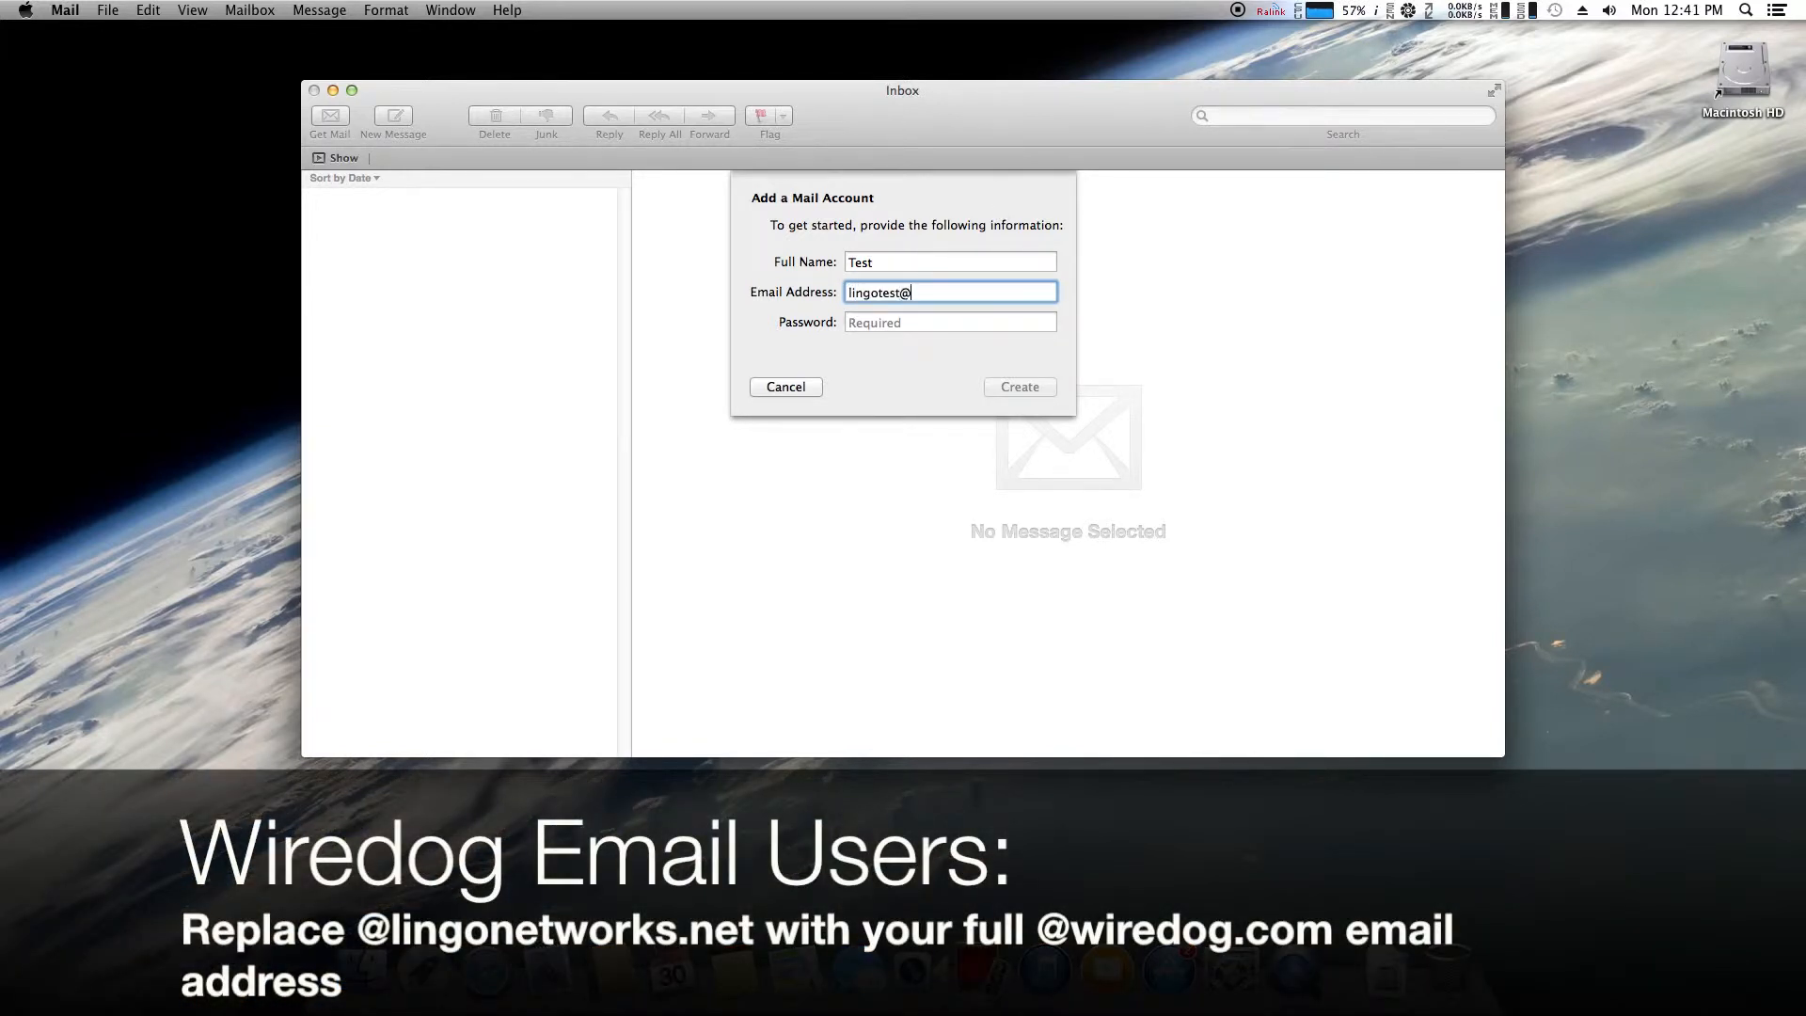
key(Tab)
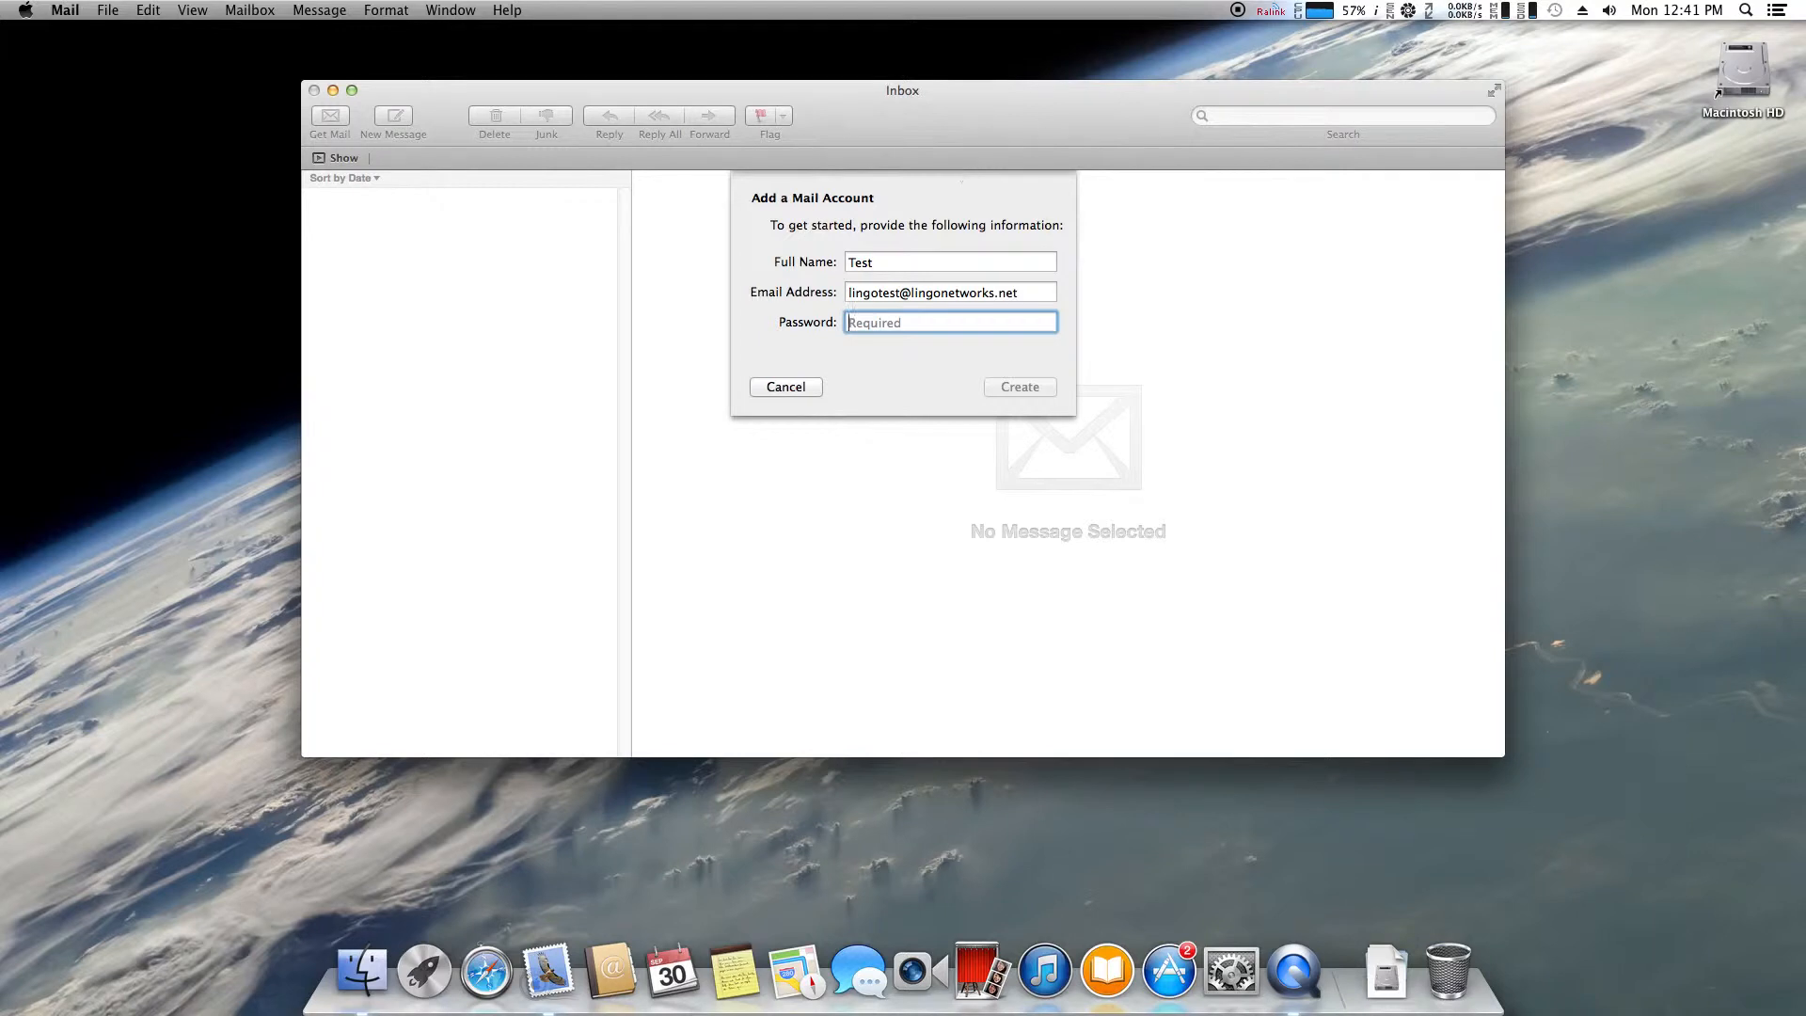
text(**********)
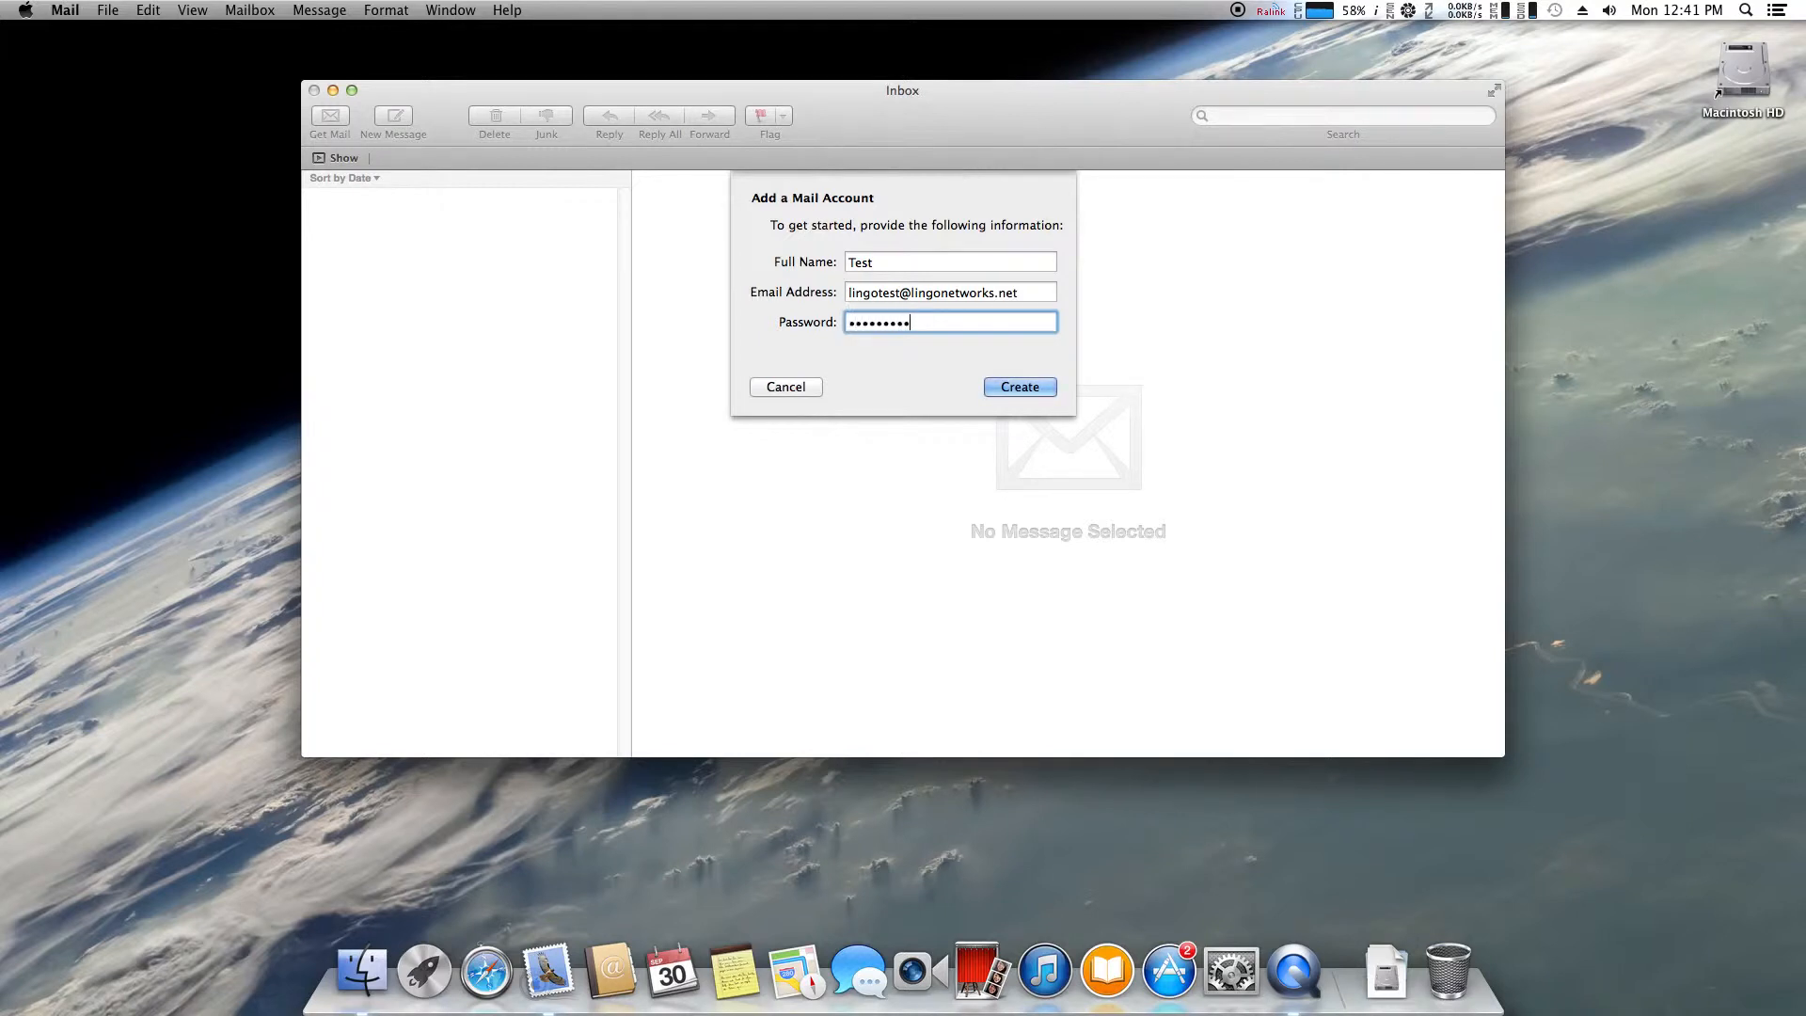
click(1017, 384)
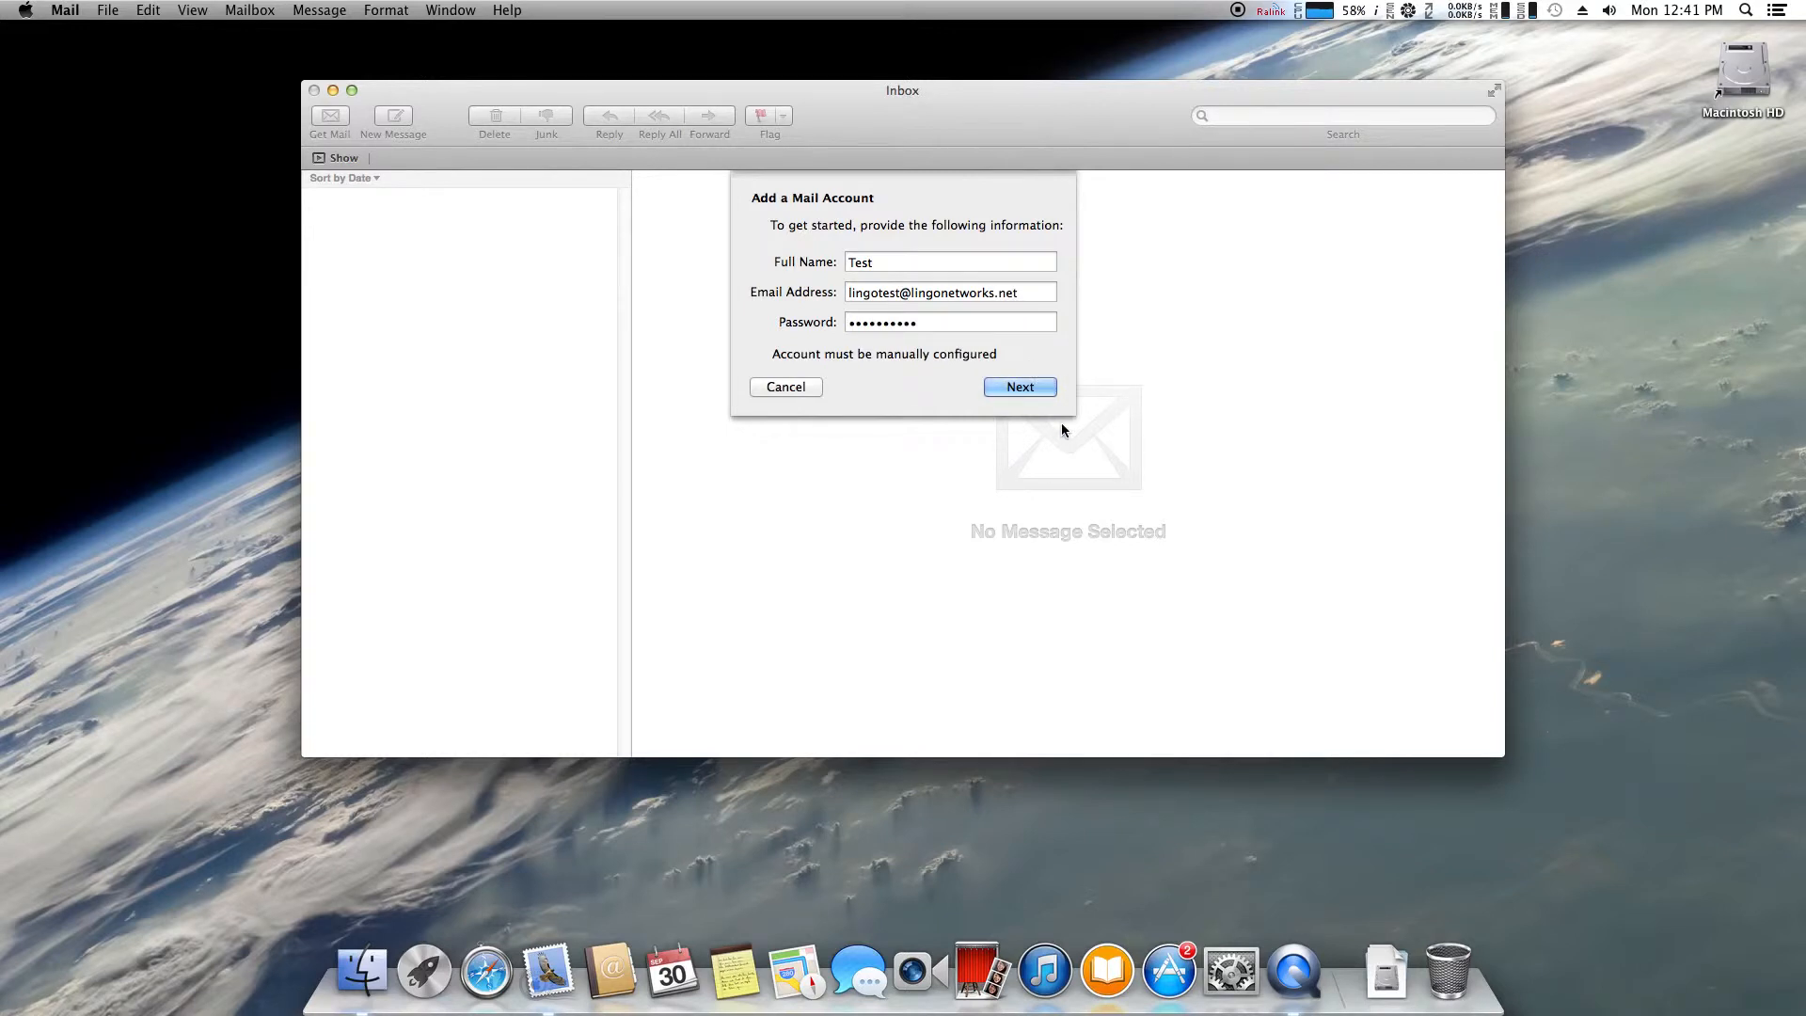
click(1031, 394)
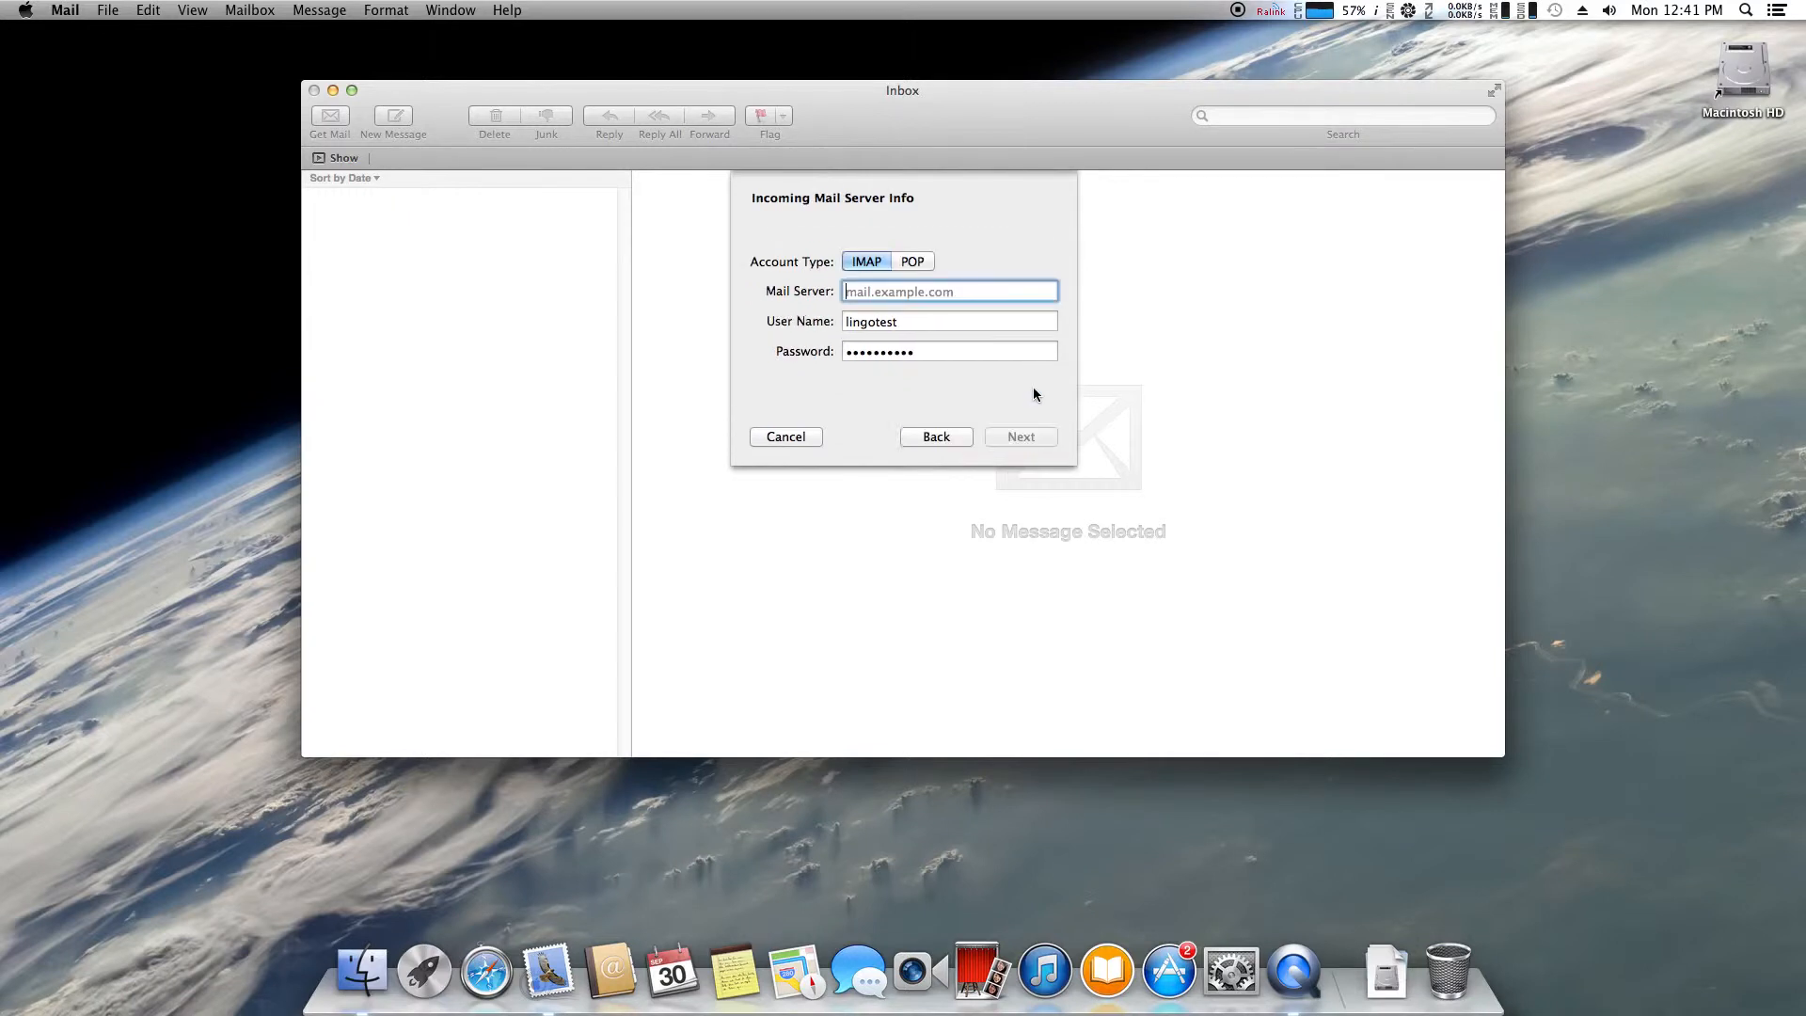
Keep the account type as IMAP and enter mail.lingonetworks.net as the incoming mail server
click(878, 263)
click(904, 263)
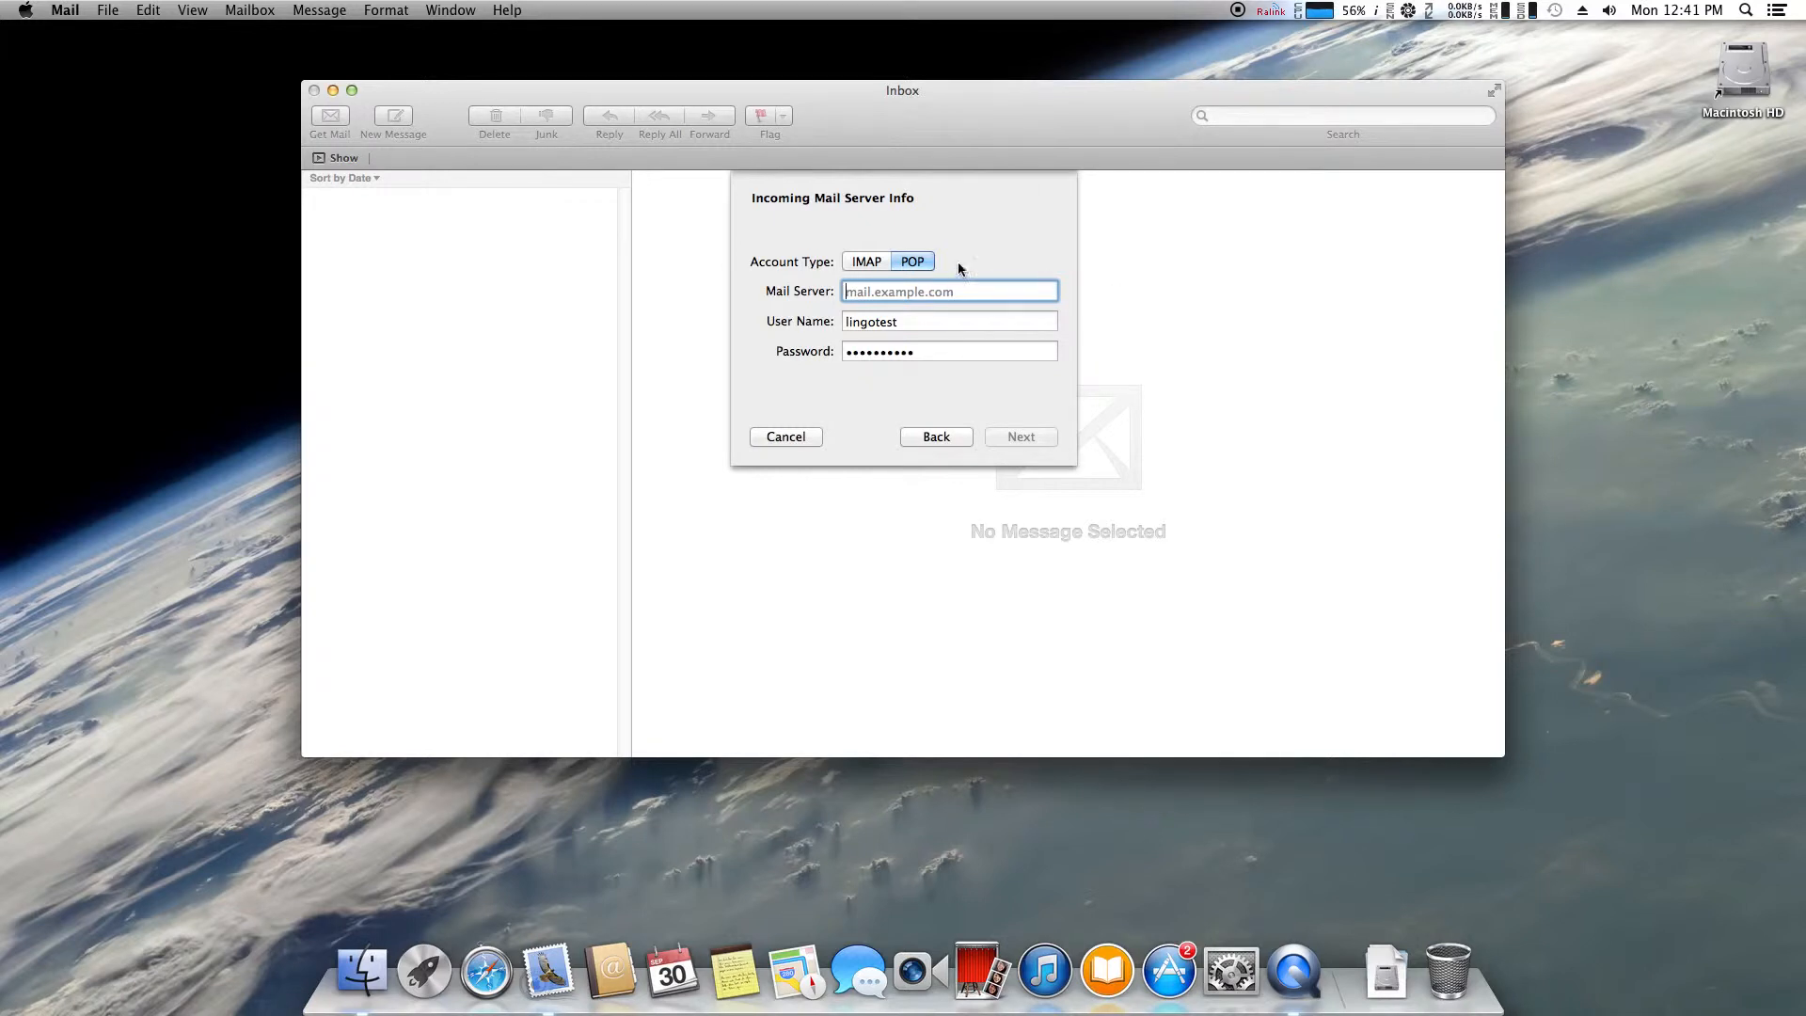
click(876, 263)
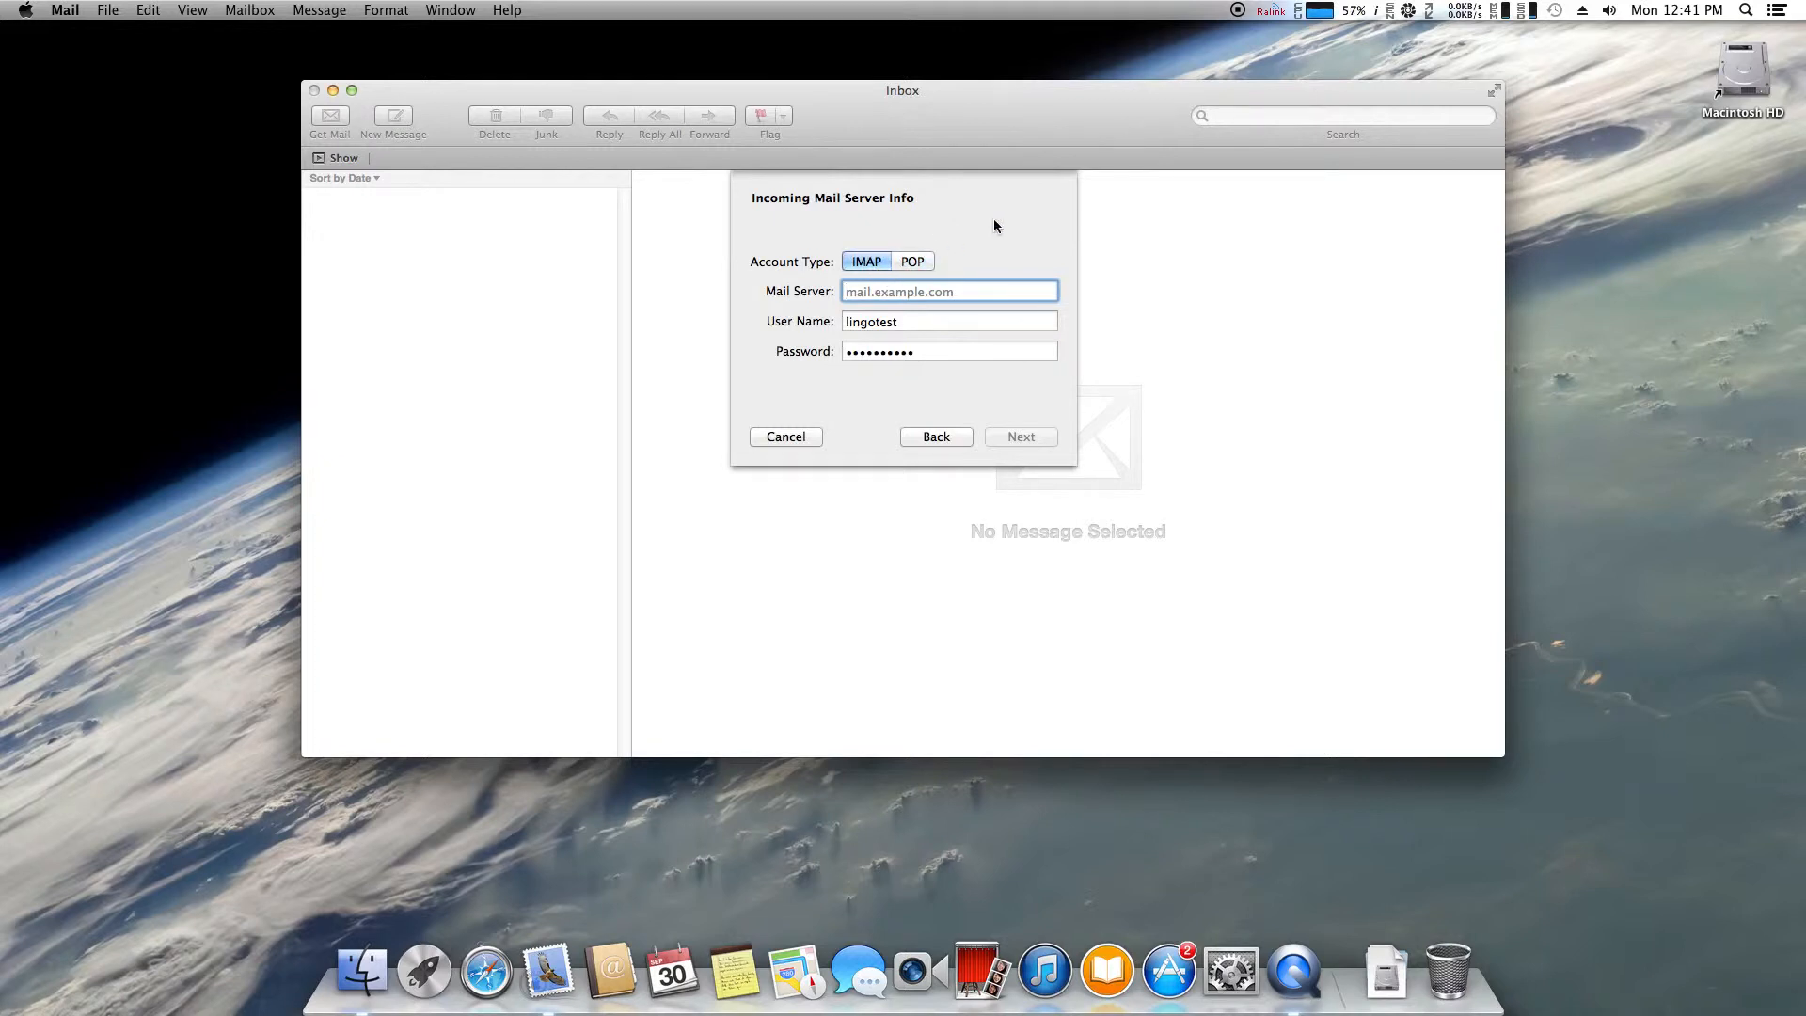
text(mail.)
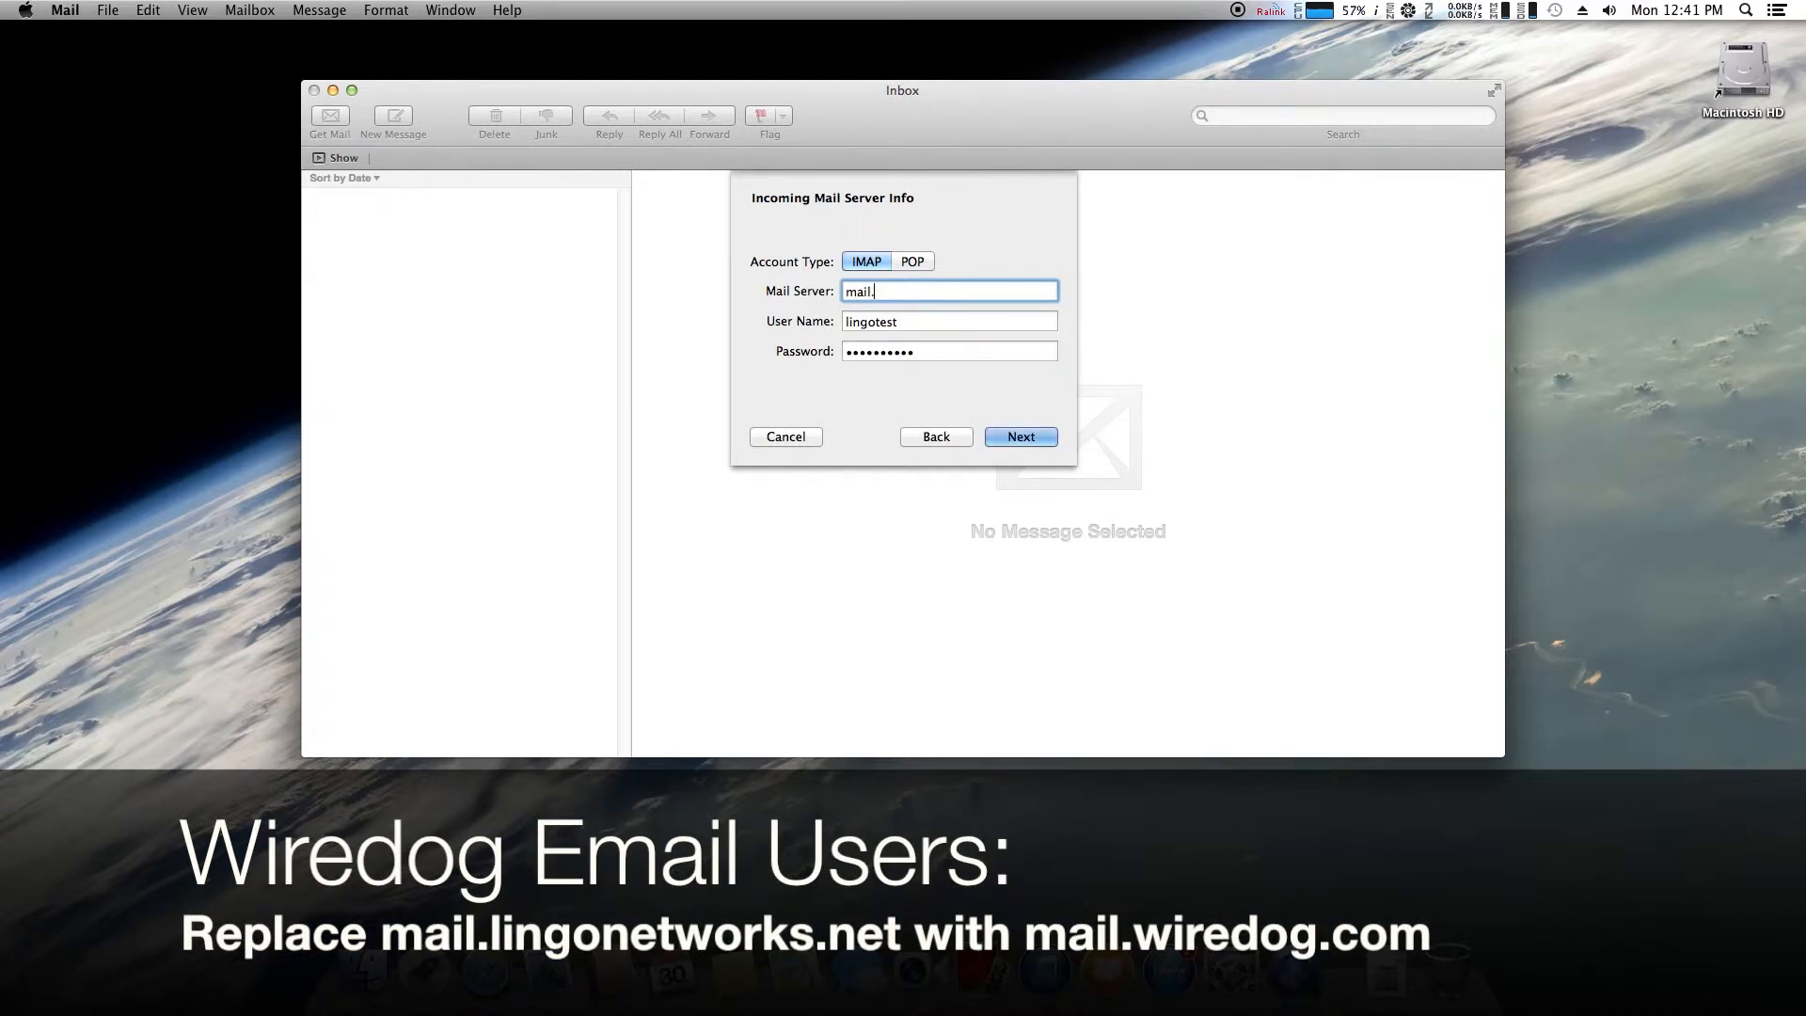
text(lingonetworks.net)
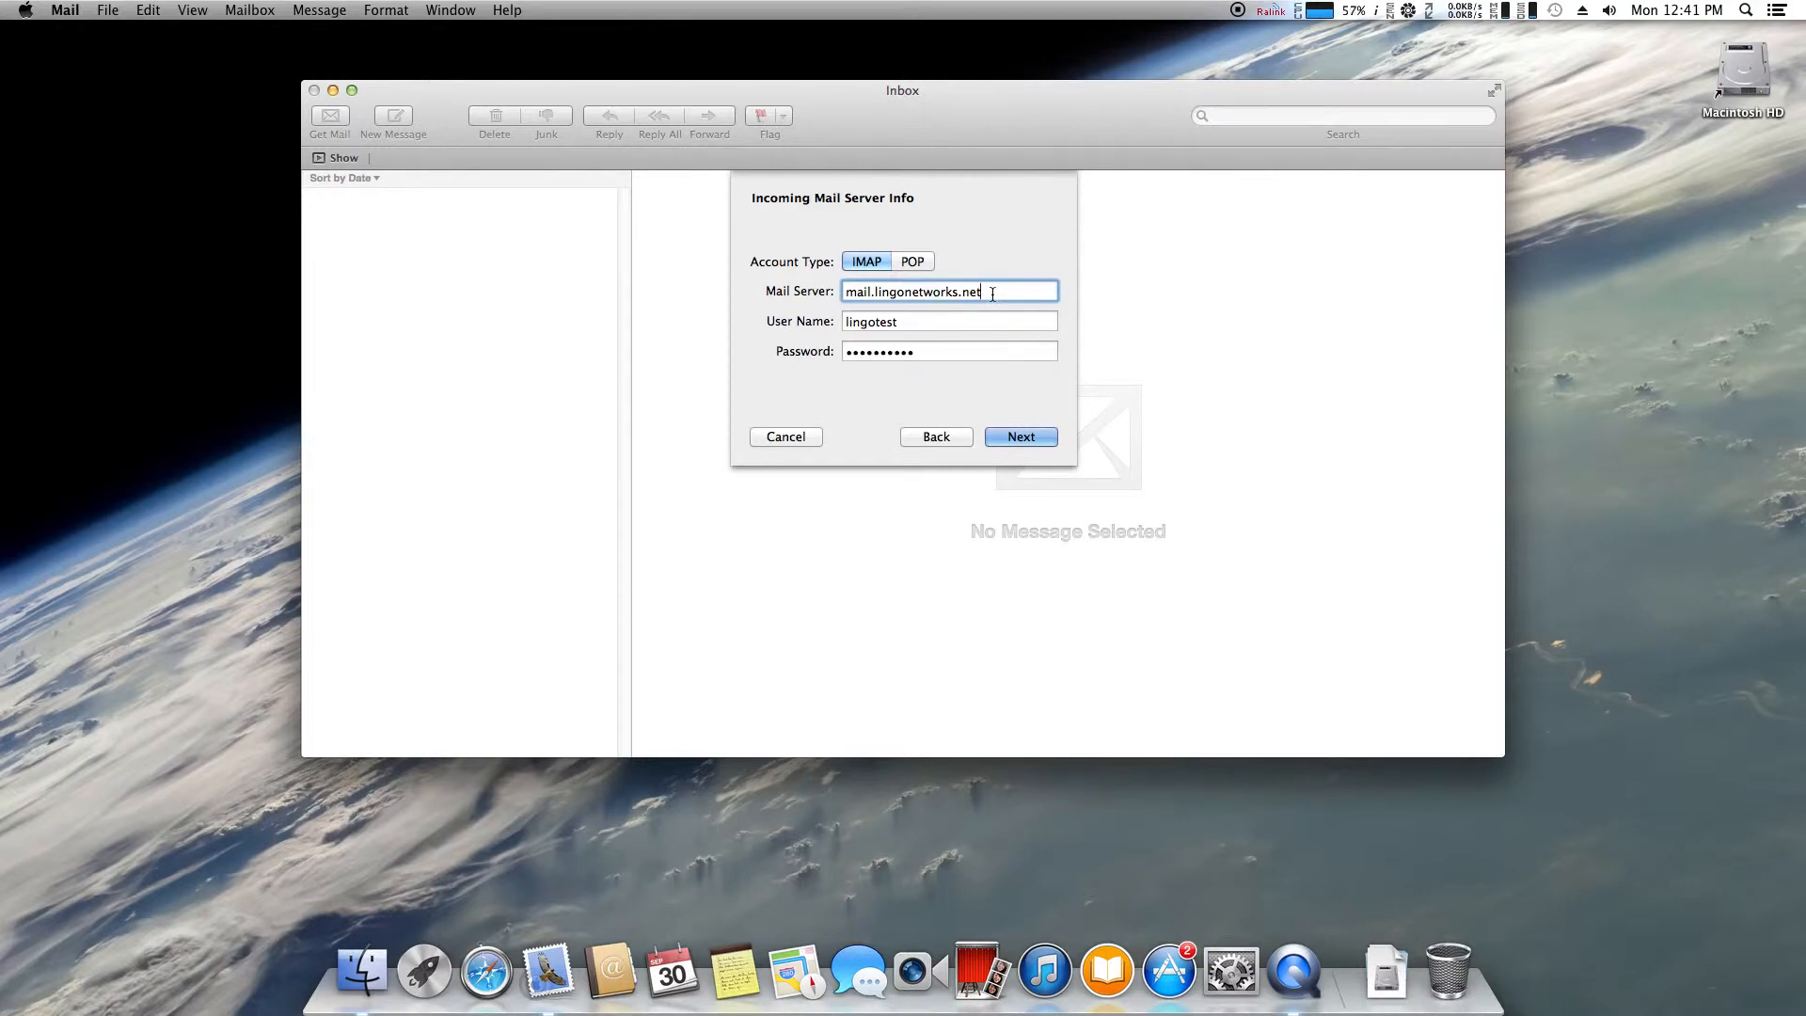
drag(990, 287, 1168, 289)
click(1017, 322)
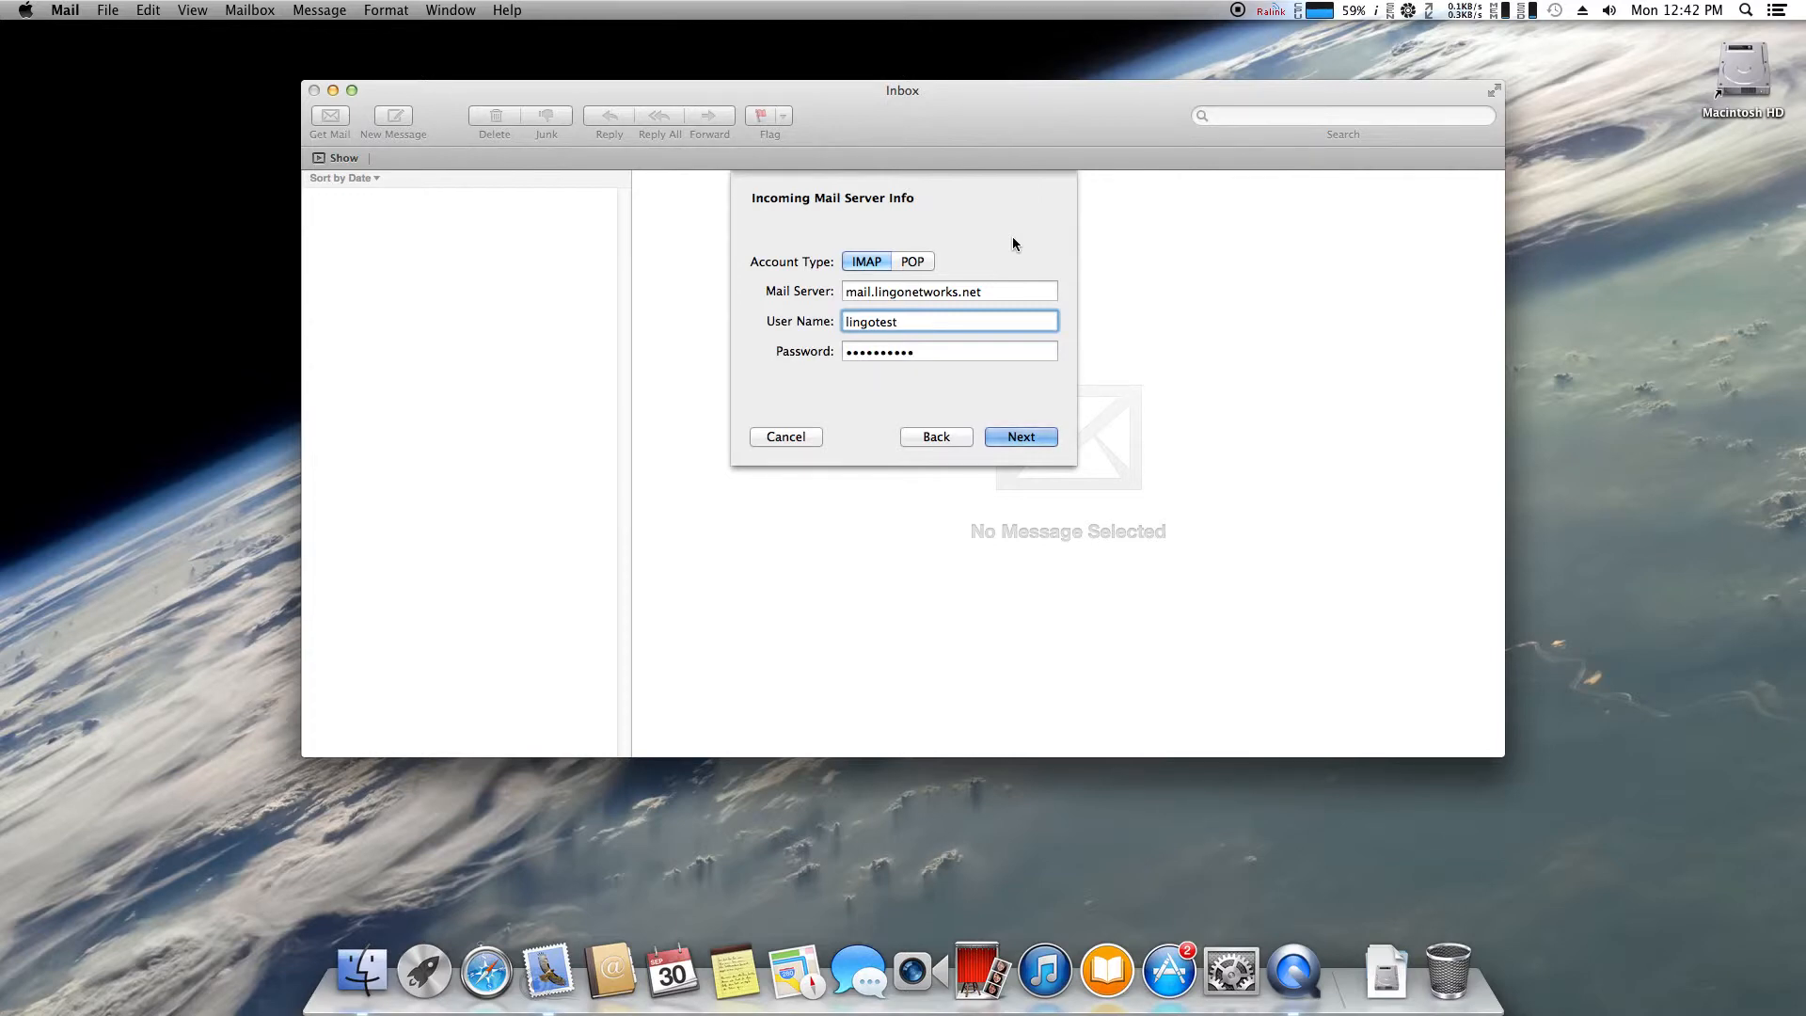
text(@)
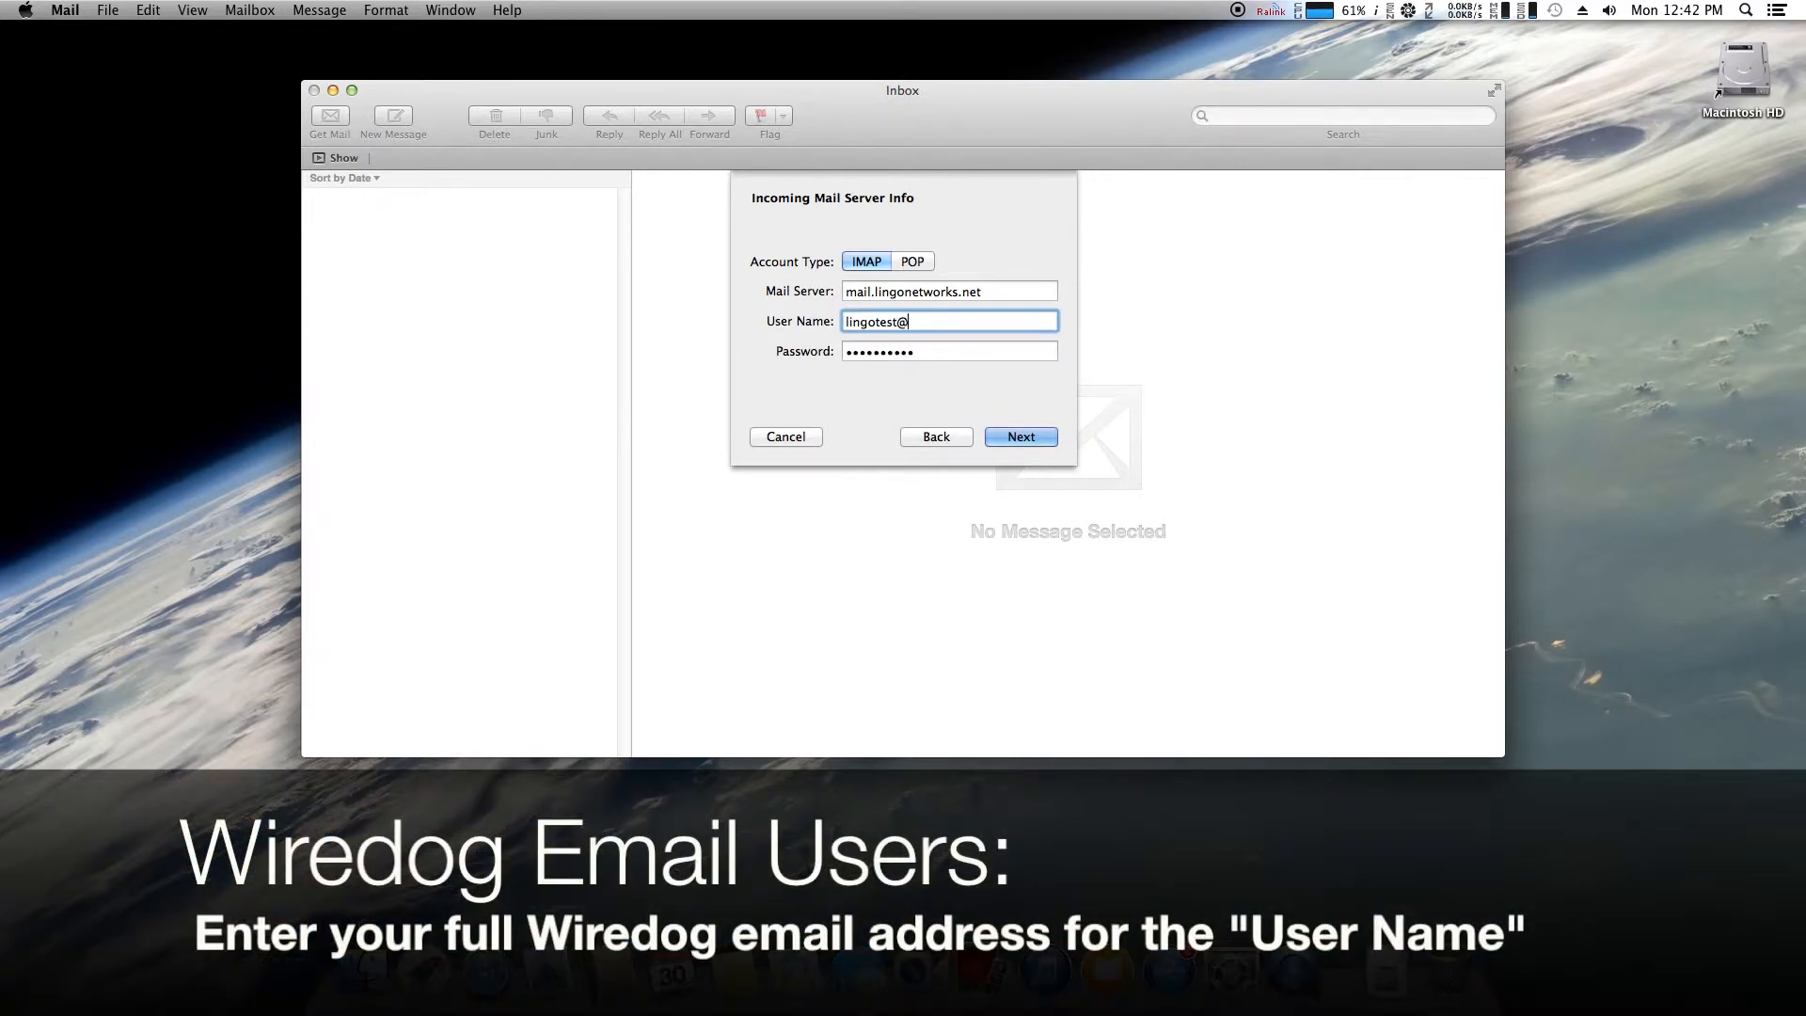
text(lingonetworks.net)
drag(1031, 318, 797, 305)
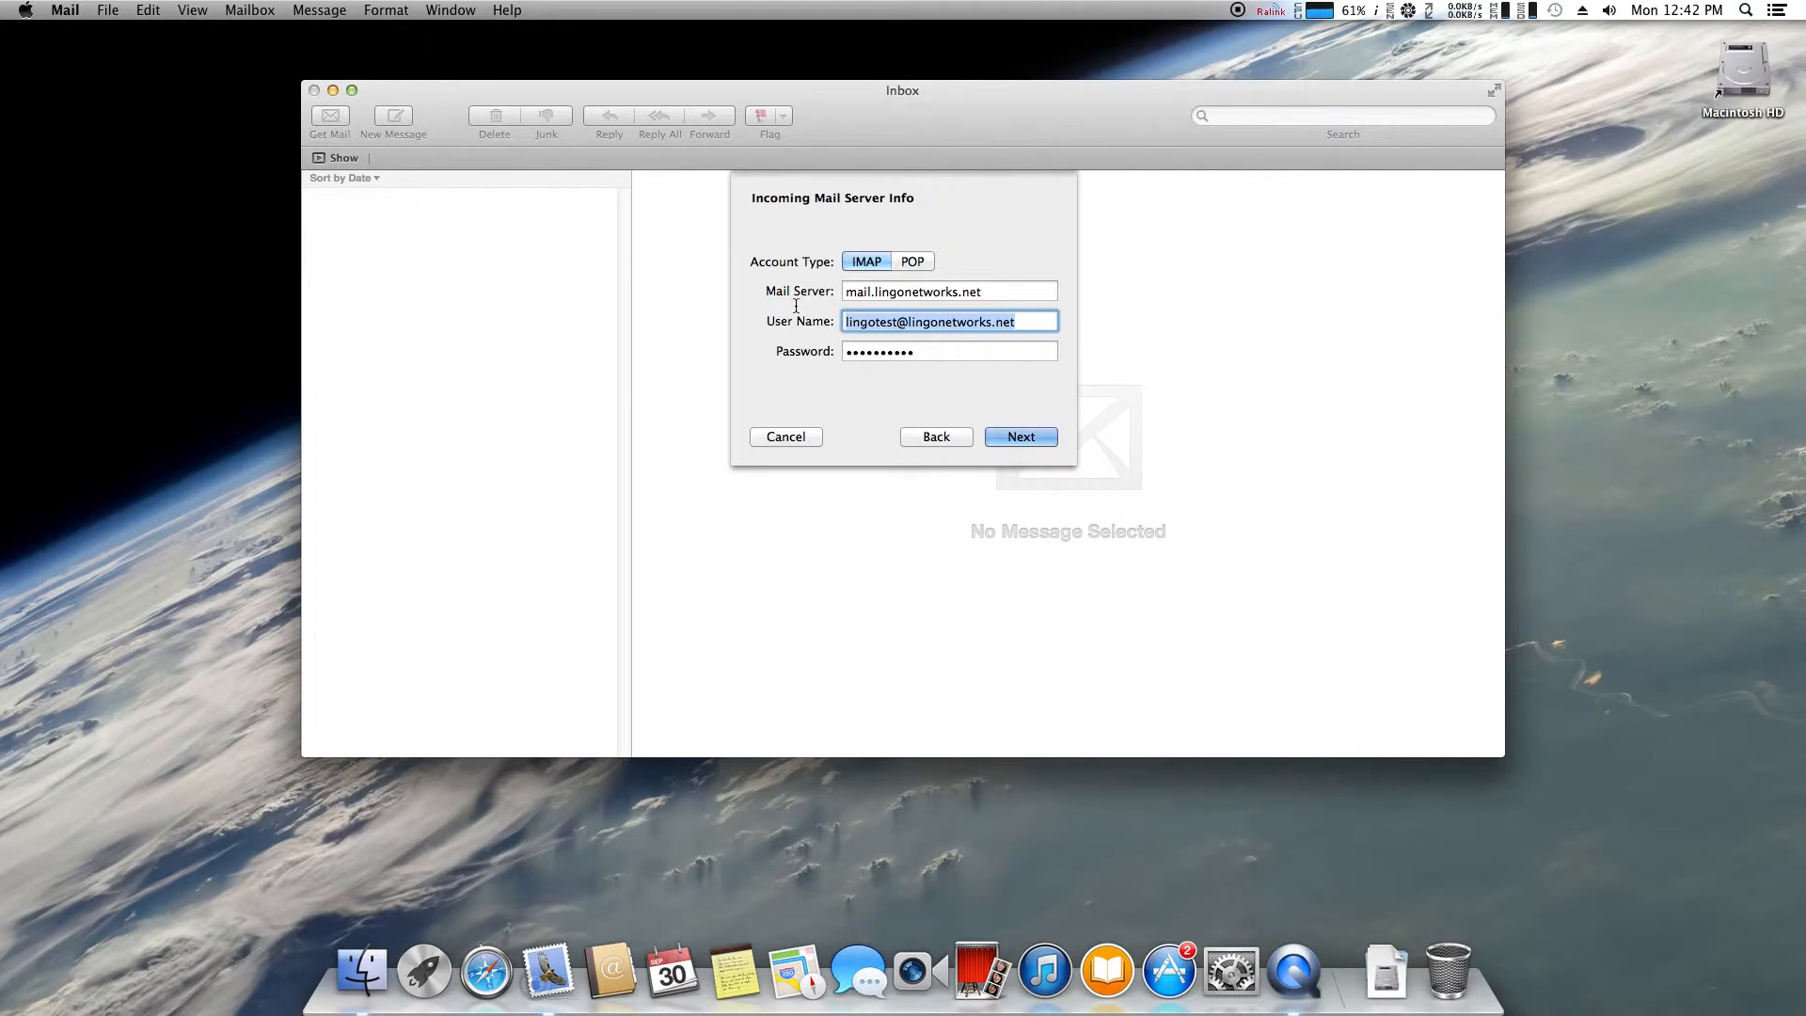
click(1036, 322)
click(984, 354)
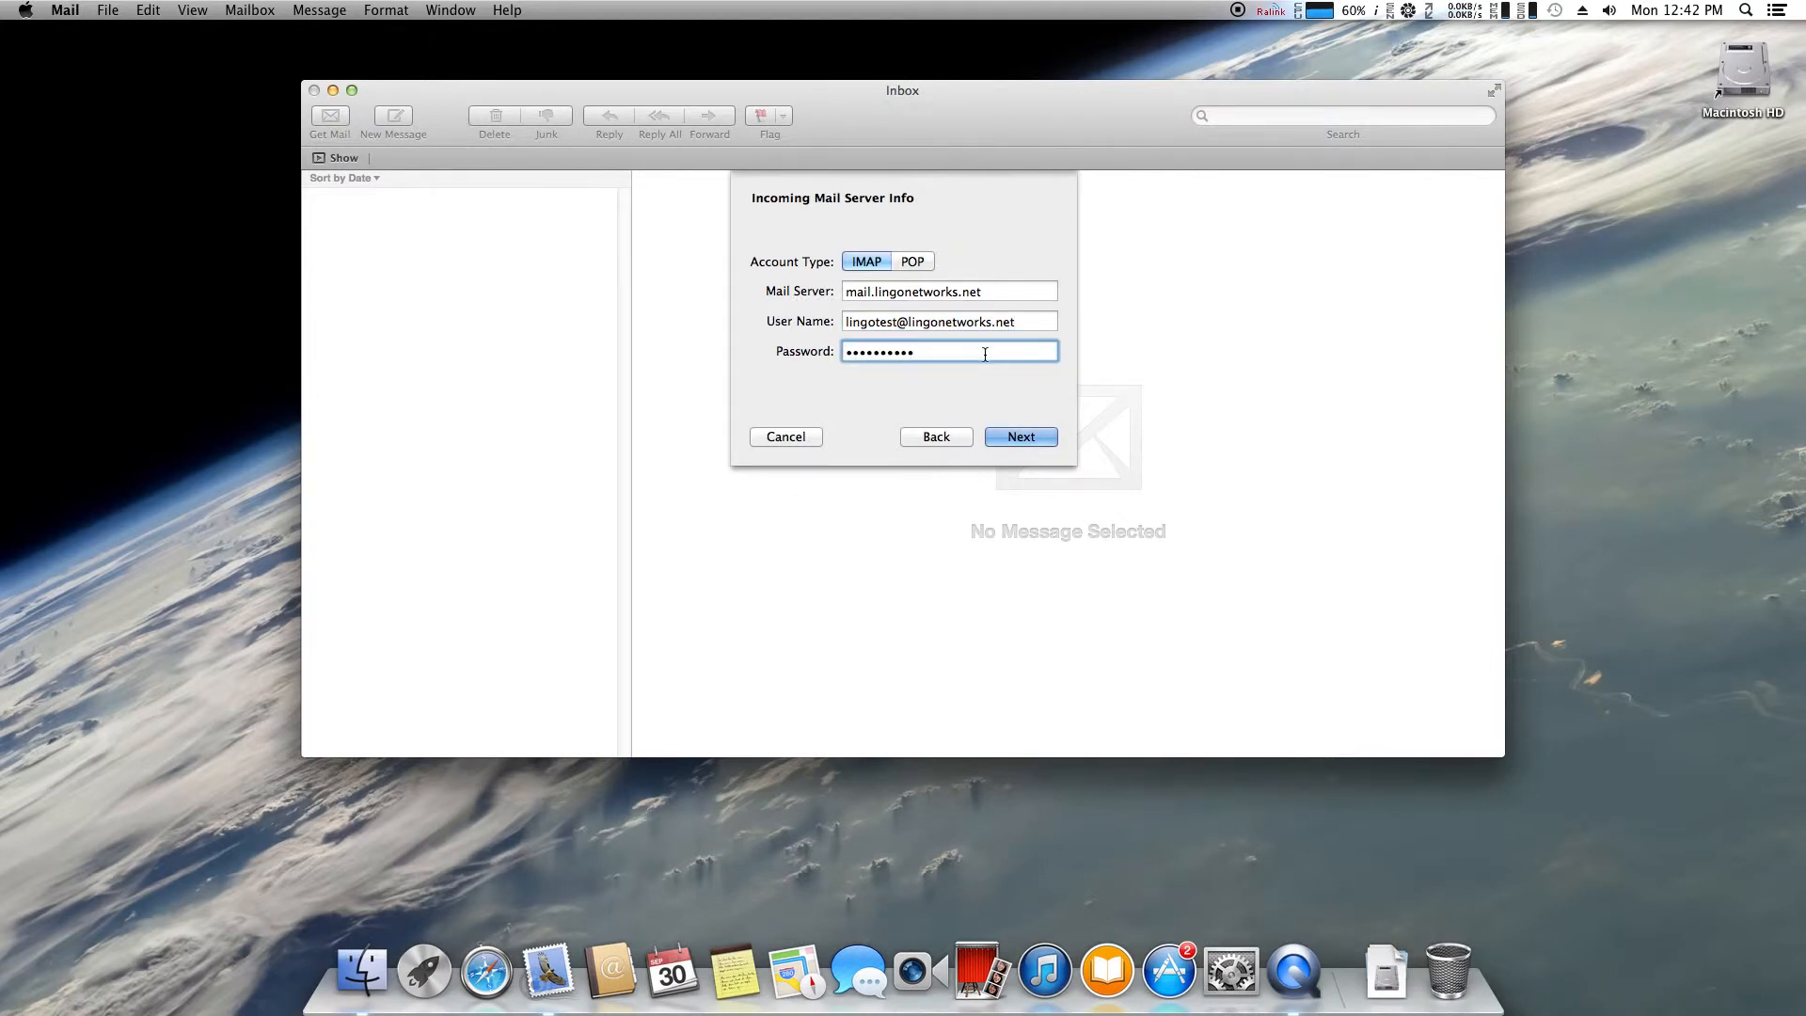
click(1027, 434)
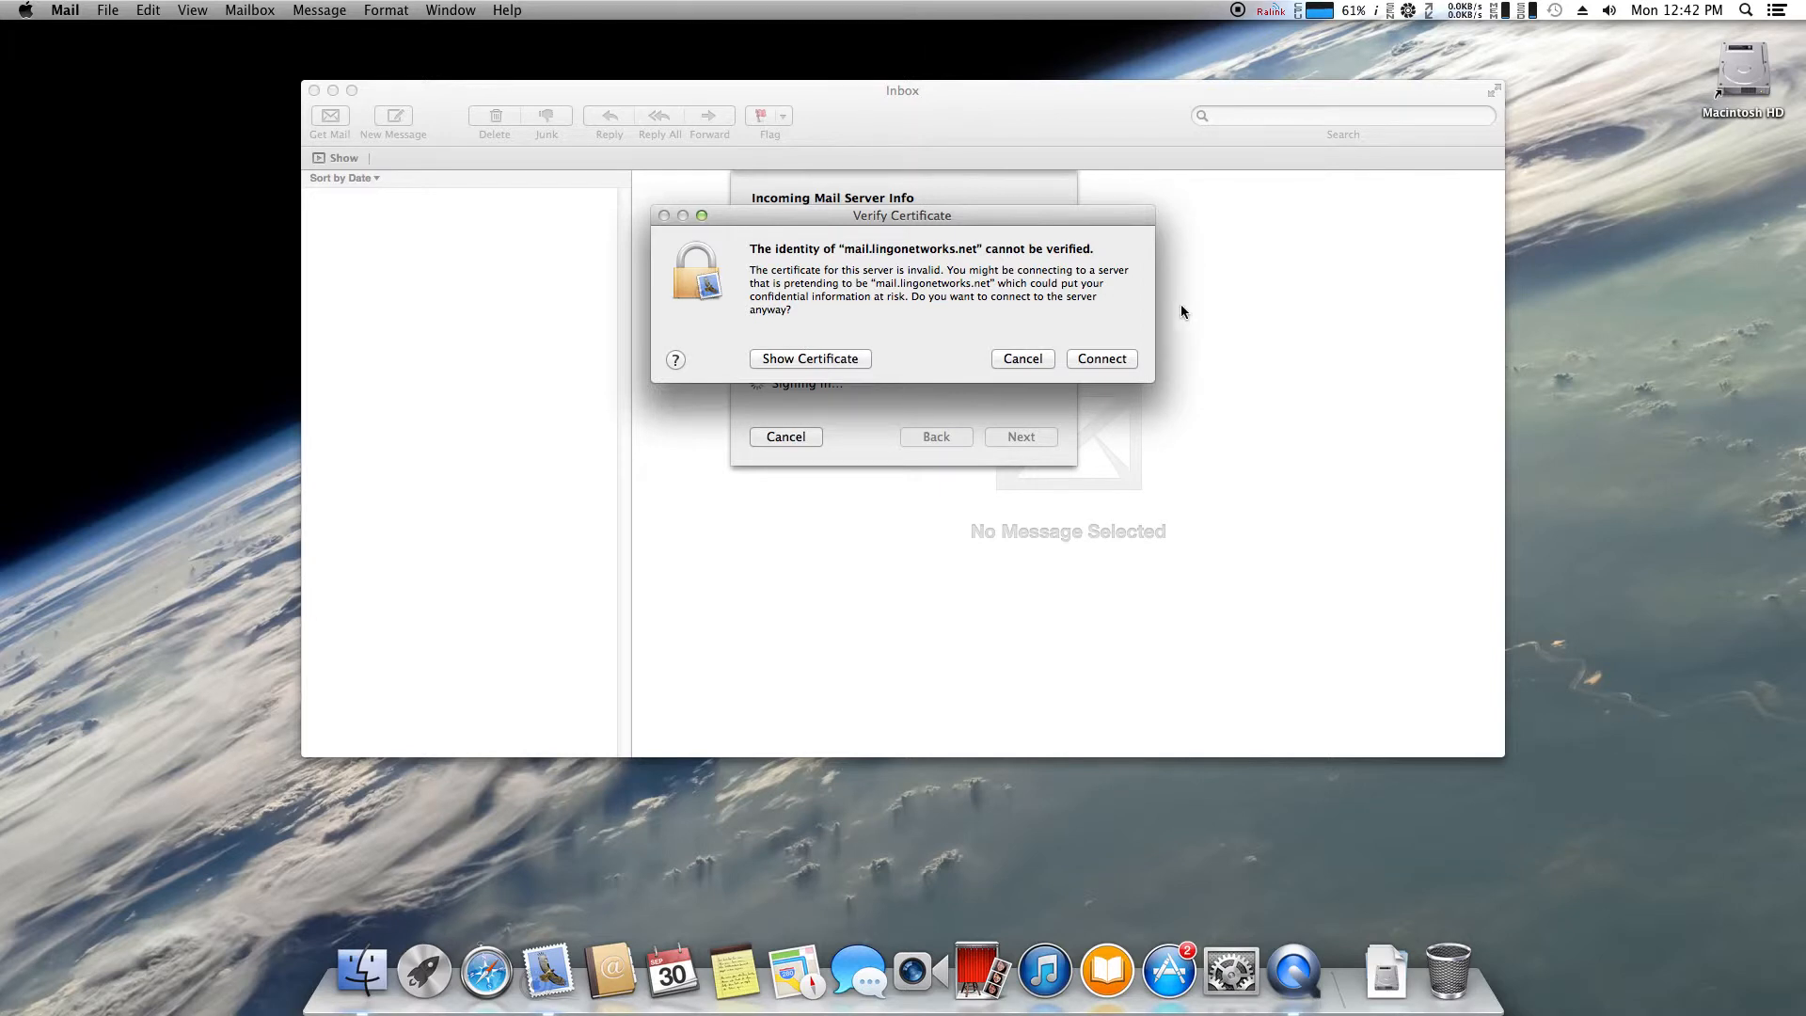
Accept the unverified mail.lingonetworks.net certificate by choosing Connect
click(1102, 358)
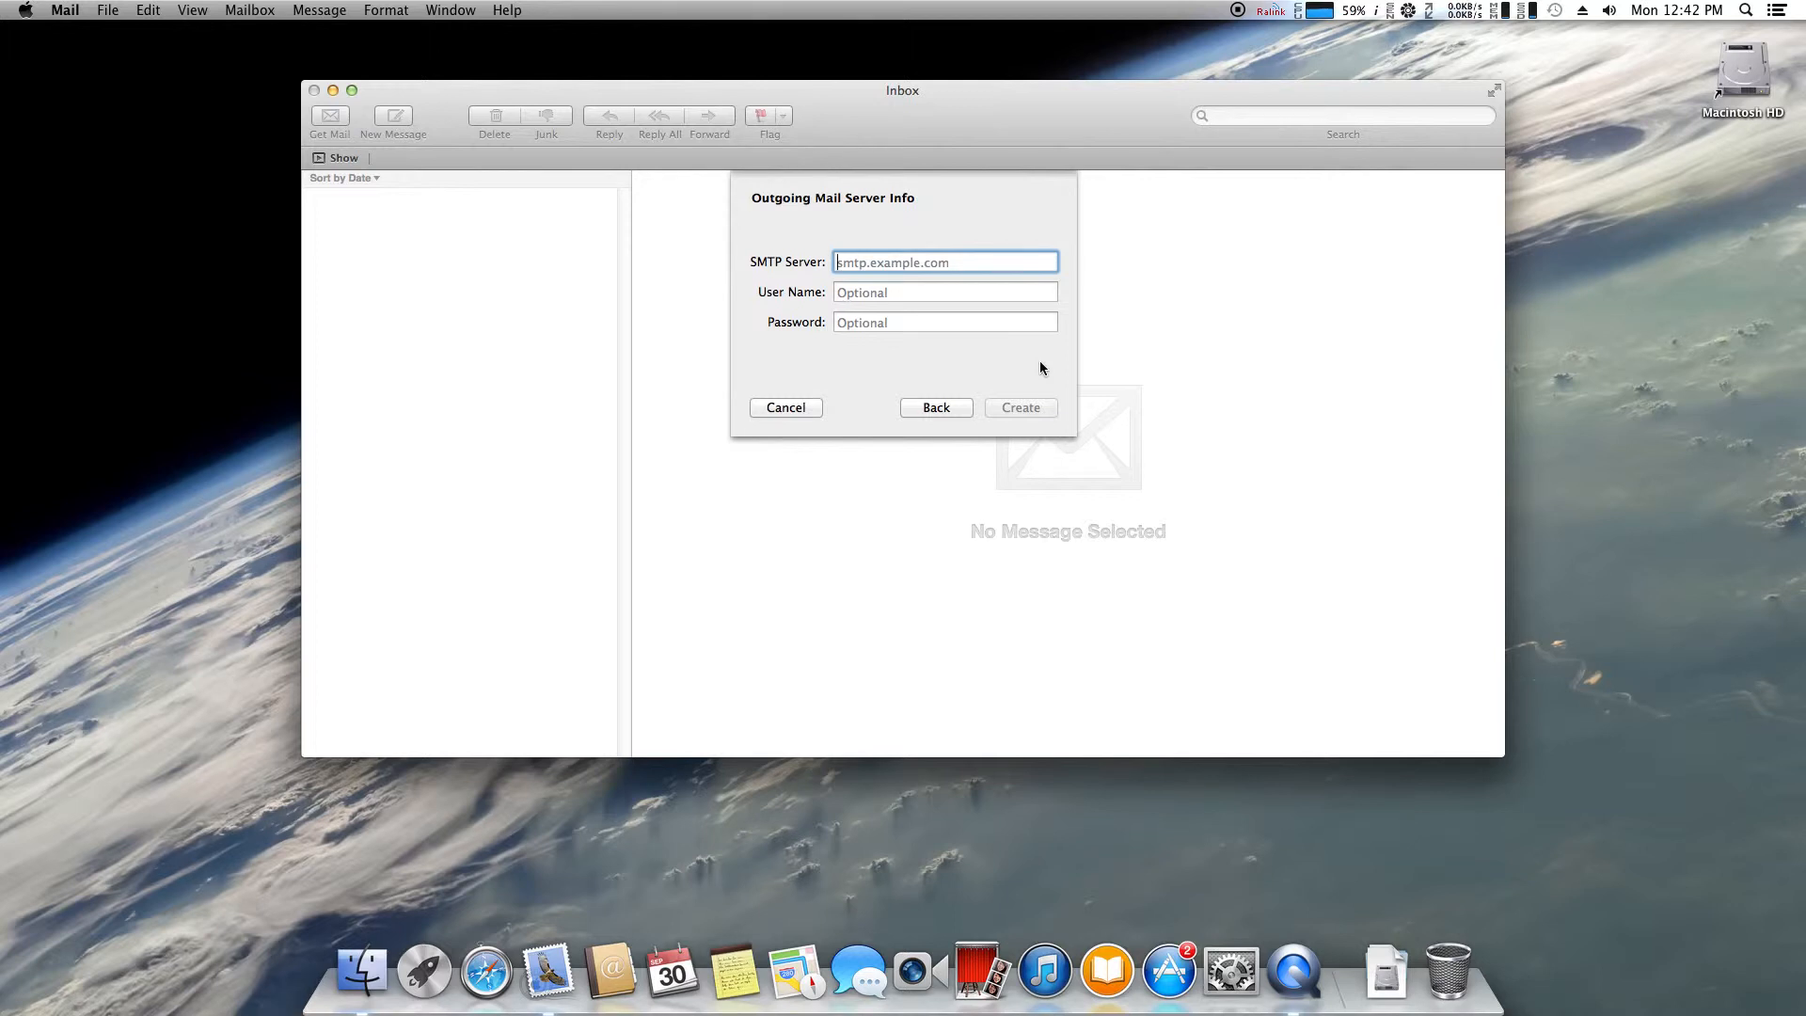
Enter SMTP server smtp.lingonetworks.net with the full e-mail address as user name and the account password
text(smtp)
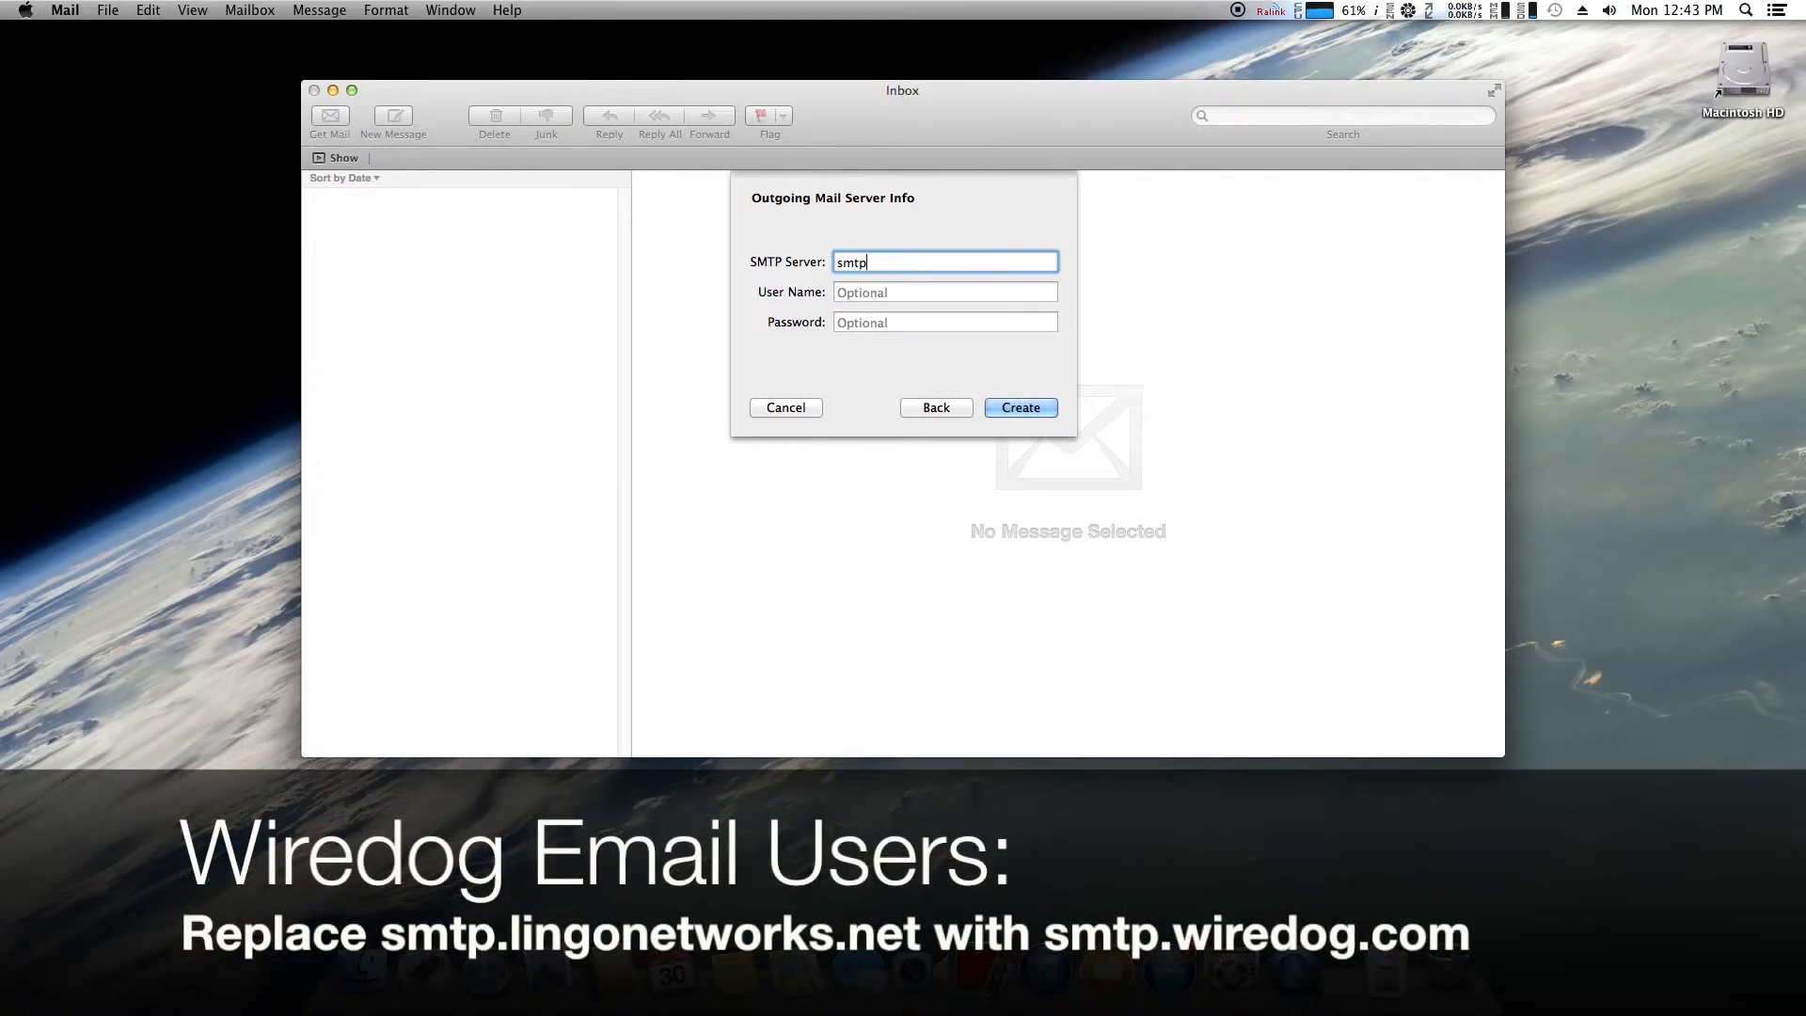
text(.lingonetworks.net)
key(Tab)
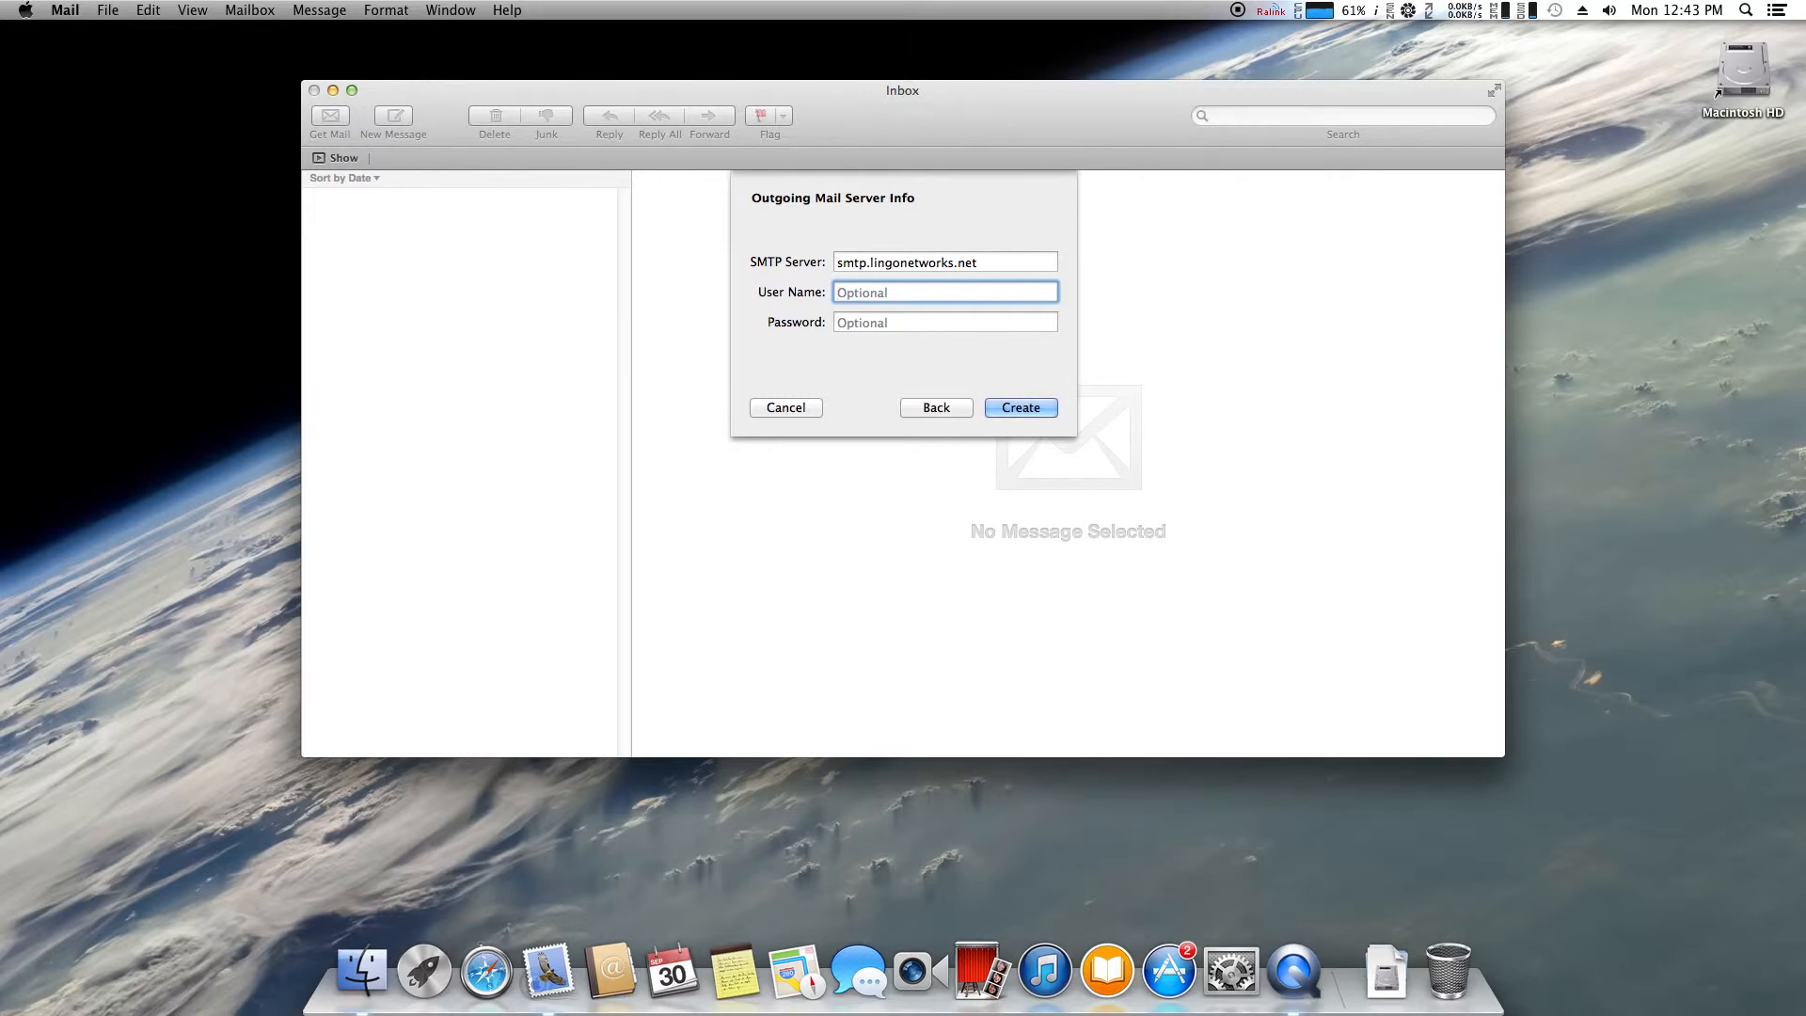
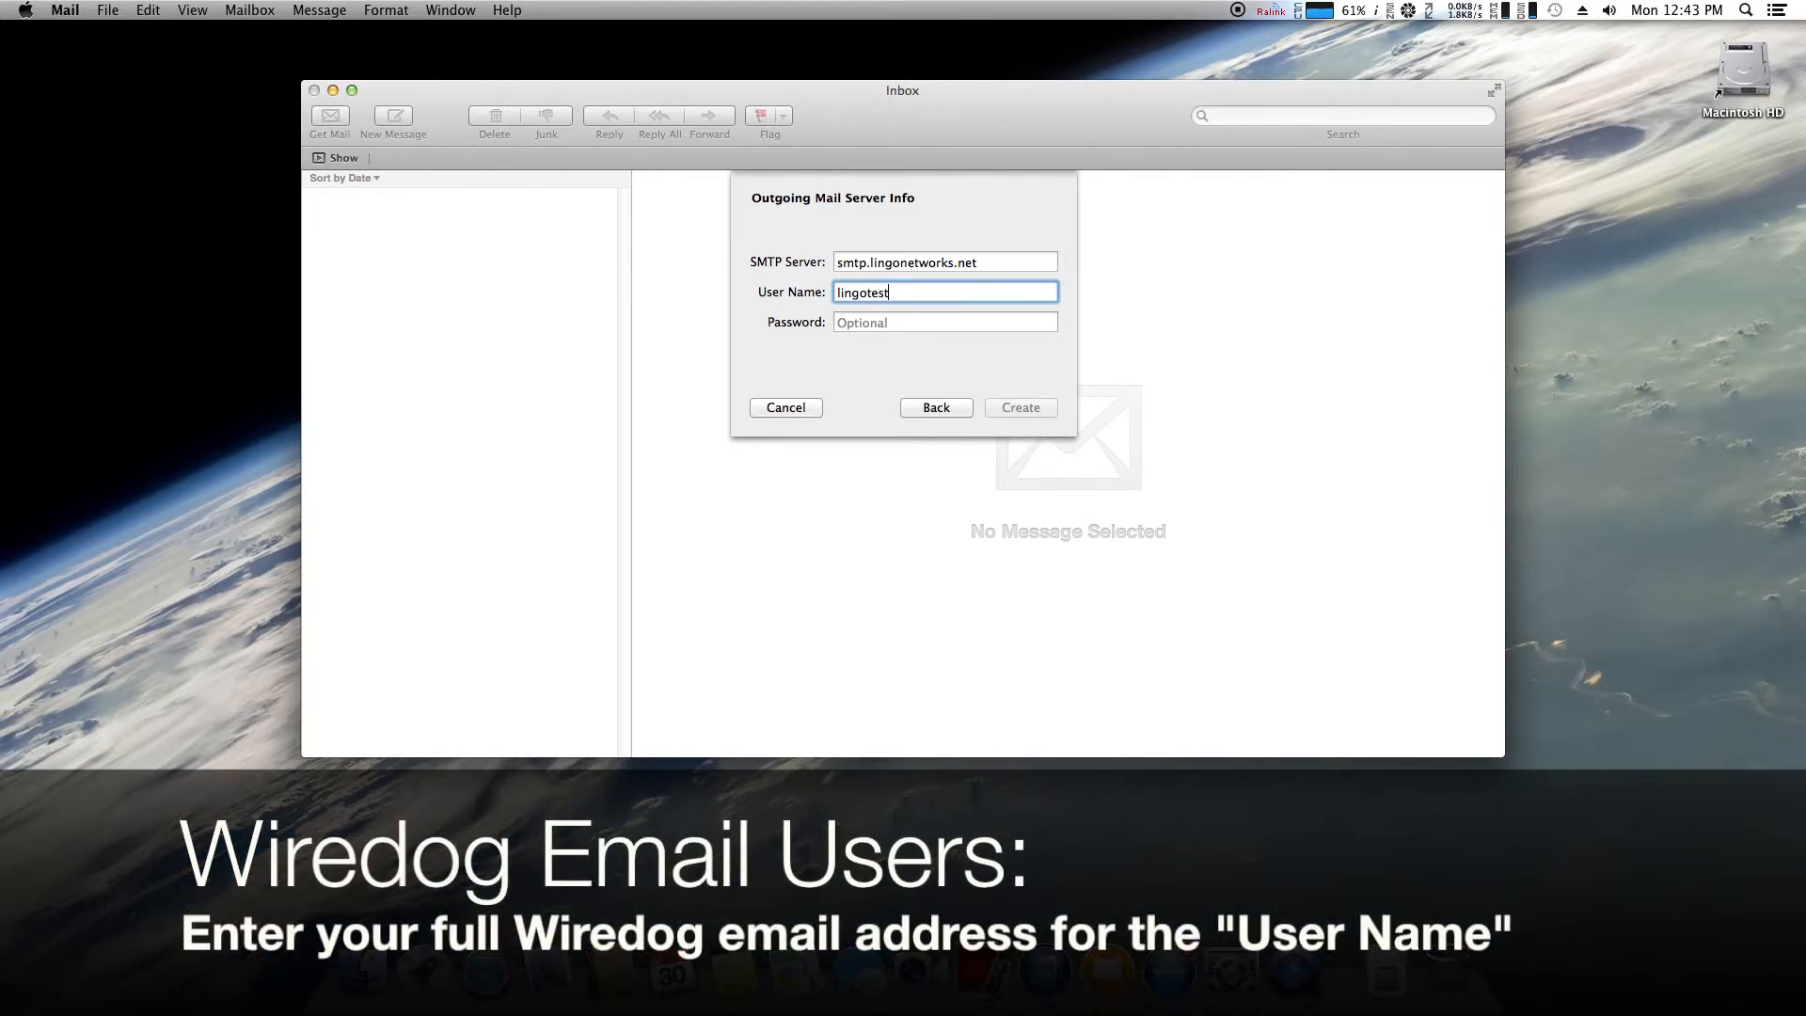
key(Tab)
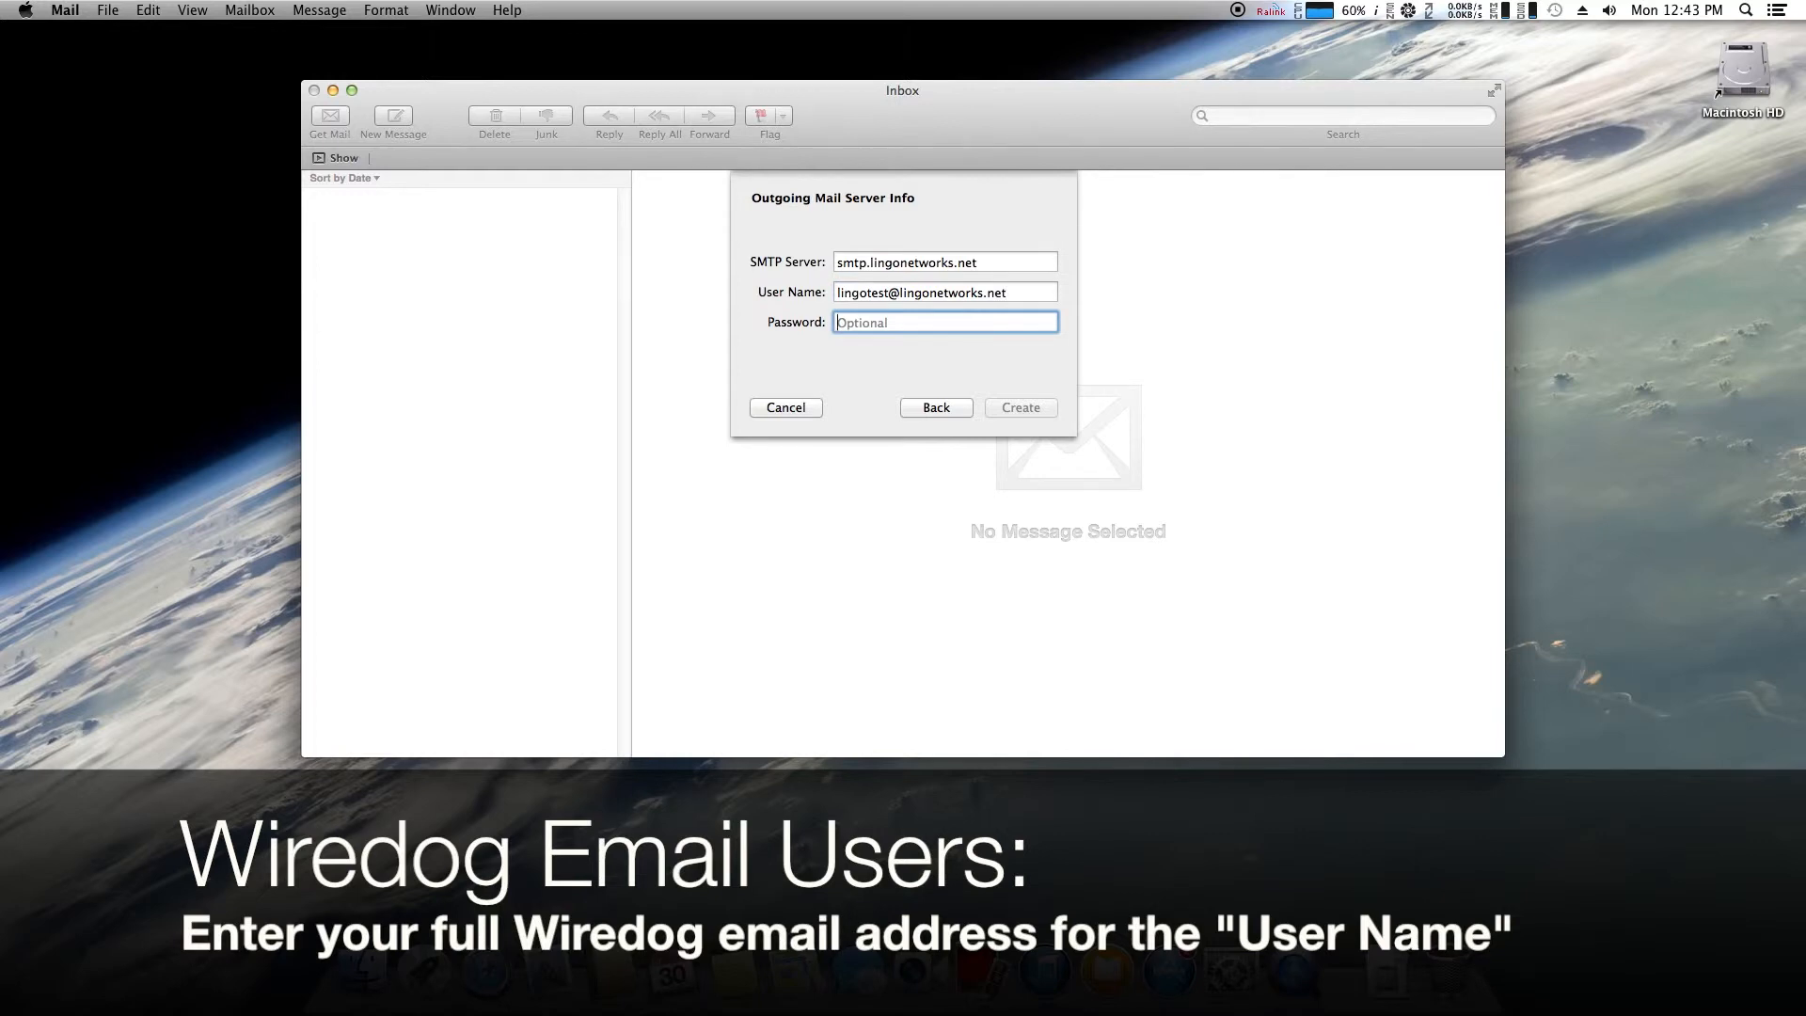
text(•••)
key(BackSpace)
key(BackSpace)
key(BackSpace)
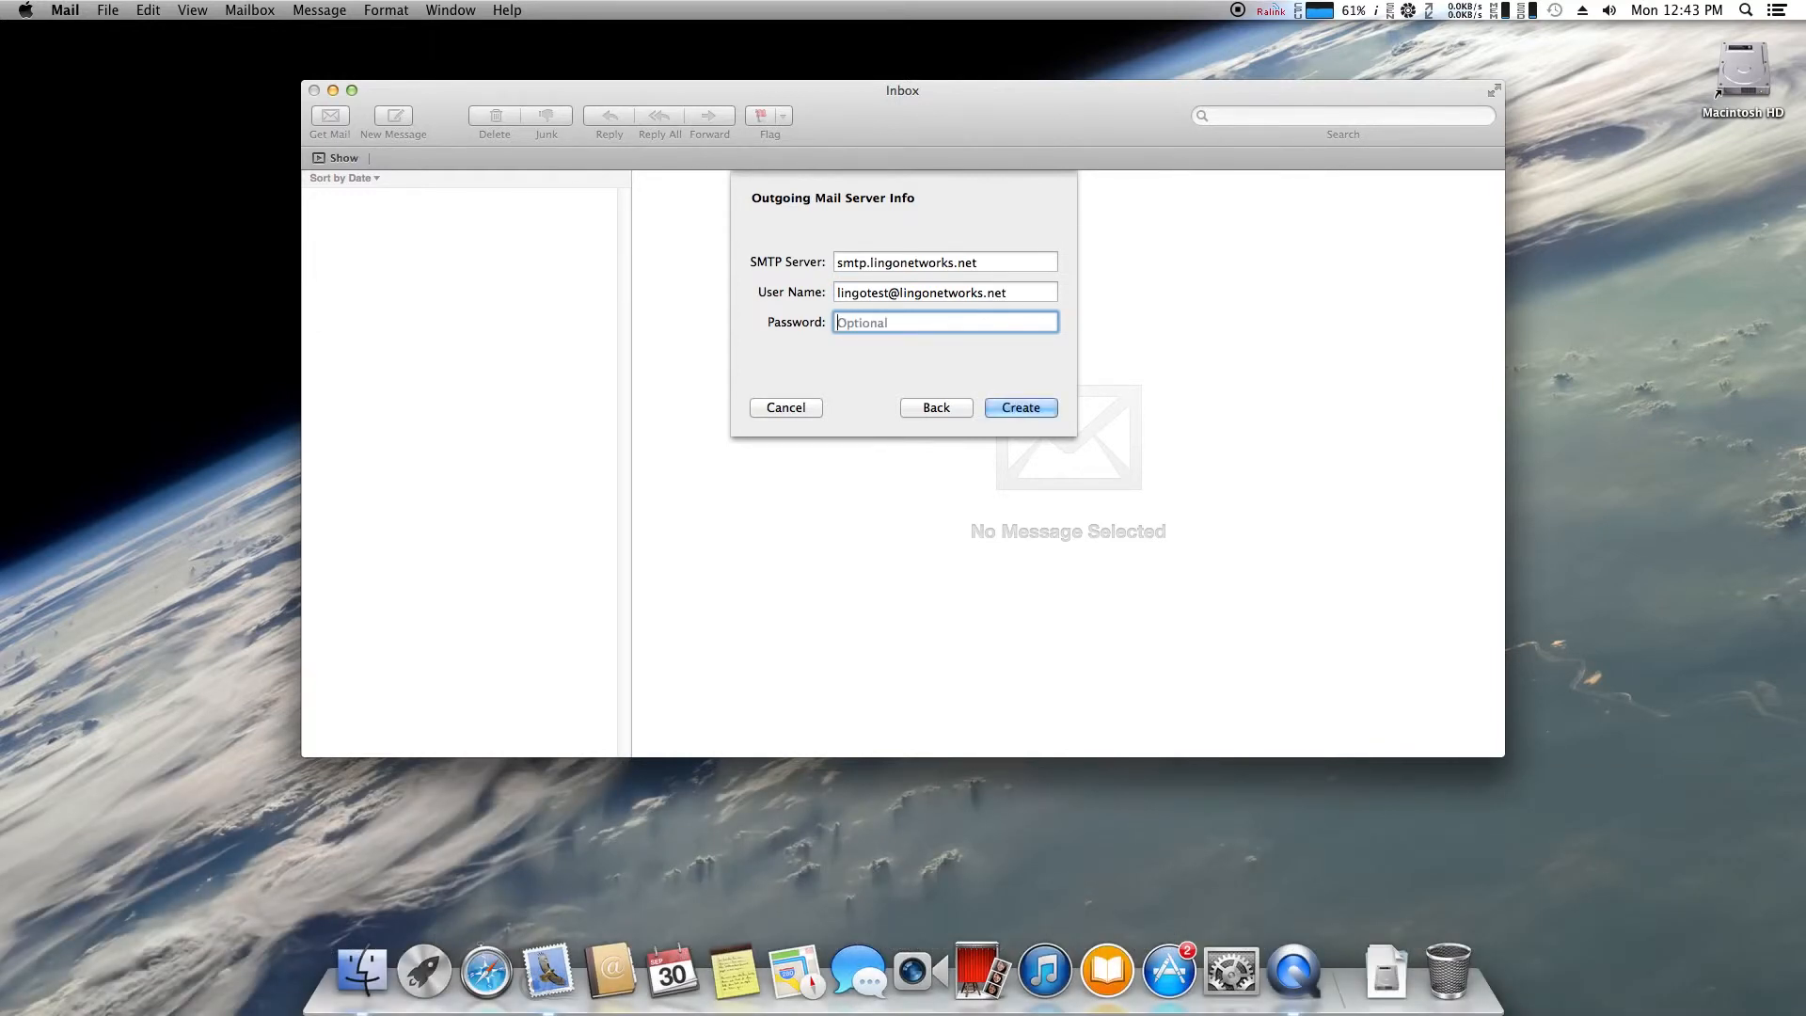
text(••••••••••)
click(1030, 298)
click(1025, 323)
Create the account and accept the unverified smtp.lingonetworks.net certificate
click(1026, 408)
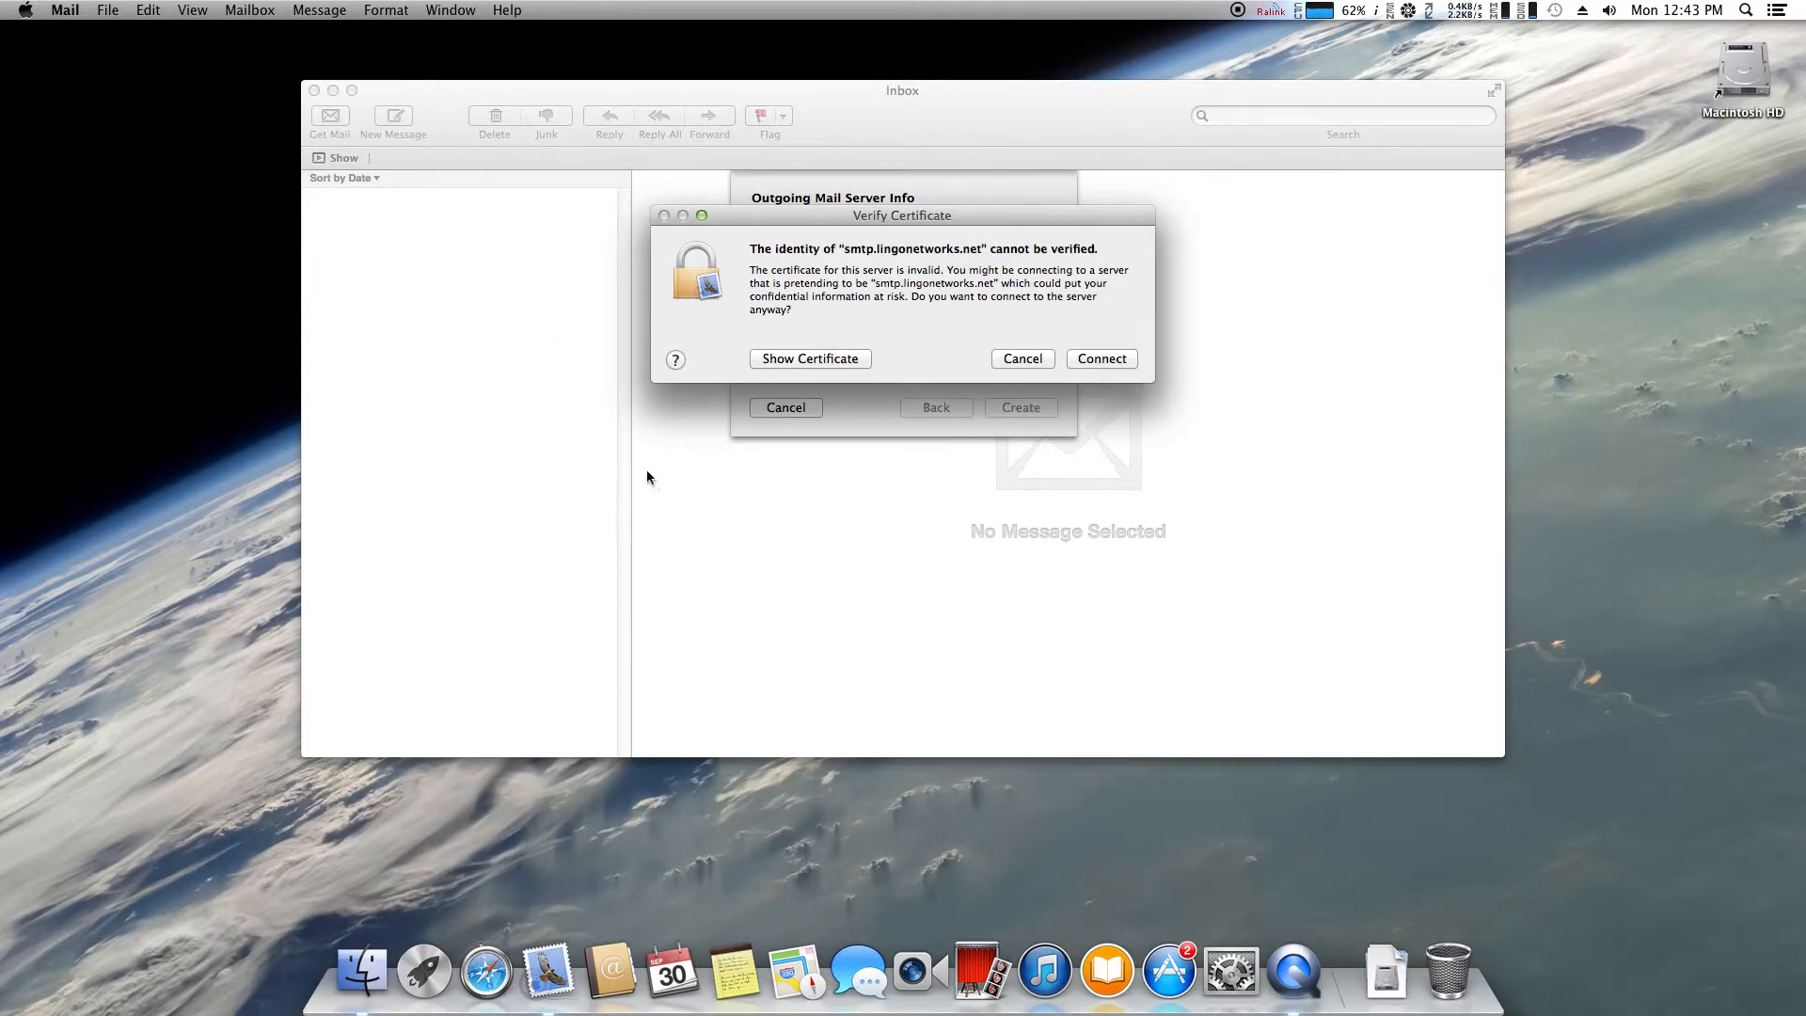
click(1102, 358)
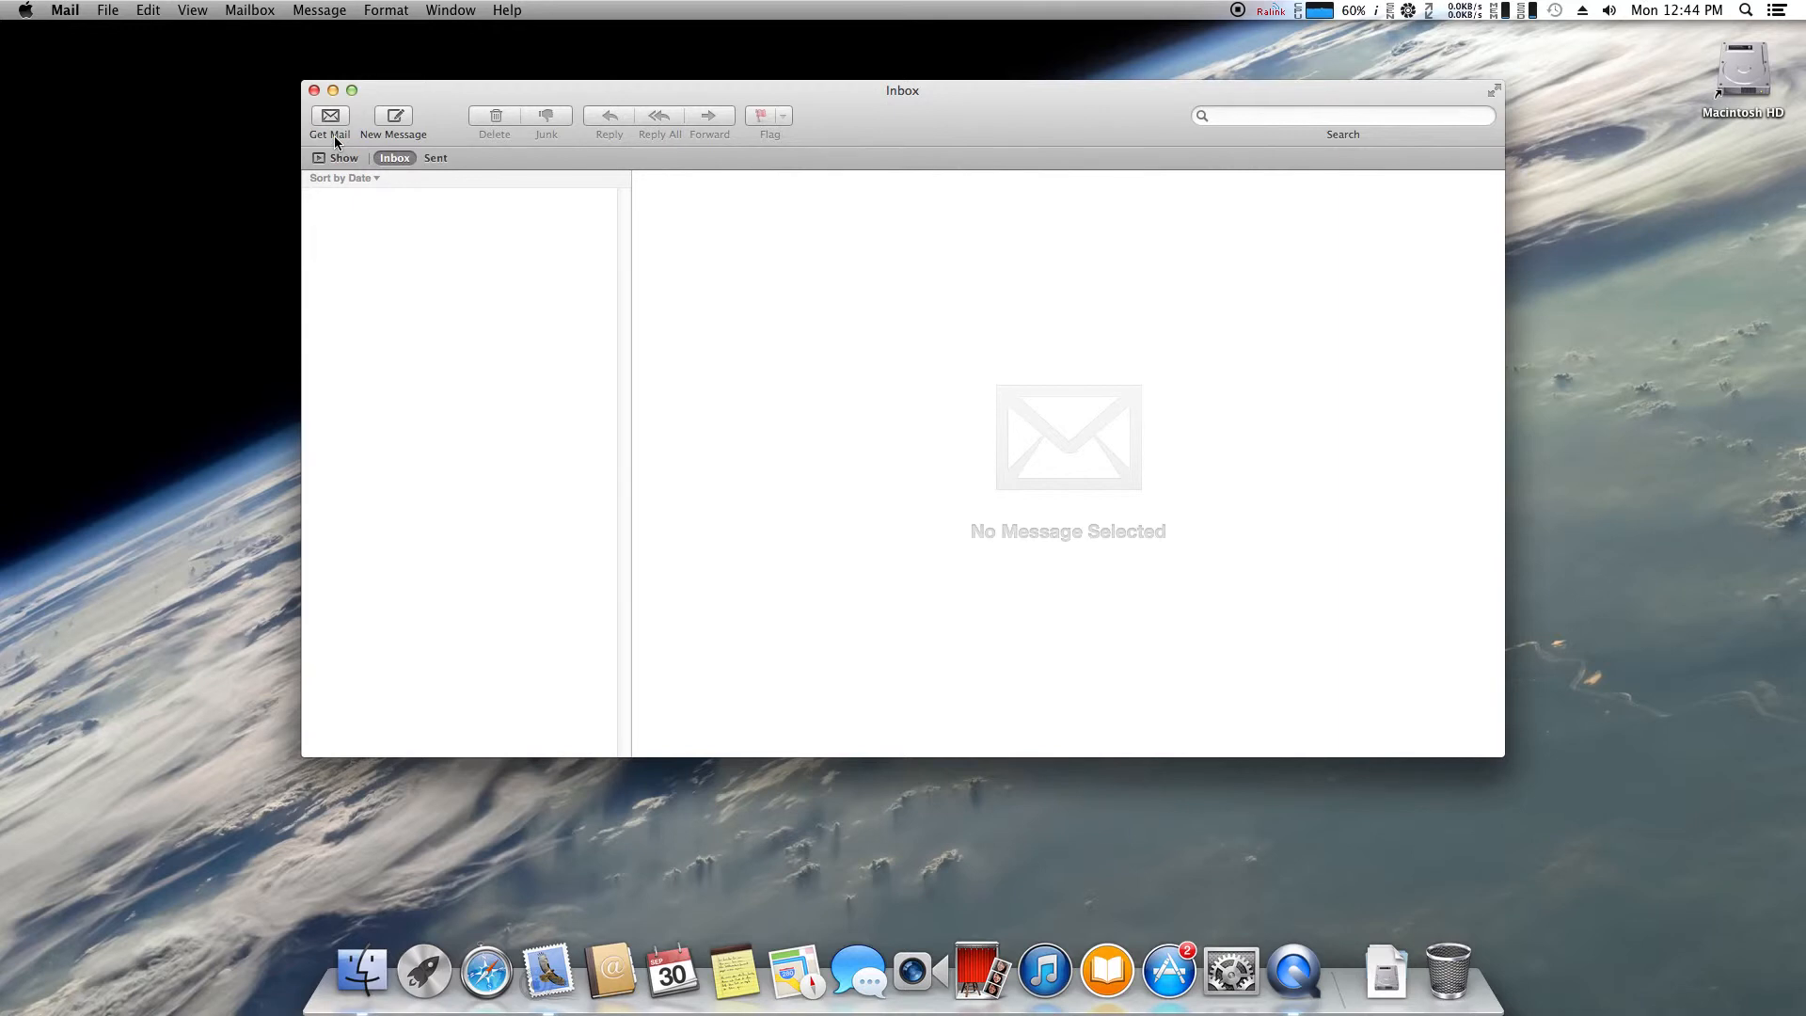
Close the Mail Inbox window and quit Mail from its Dock menu
click(314, 91)
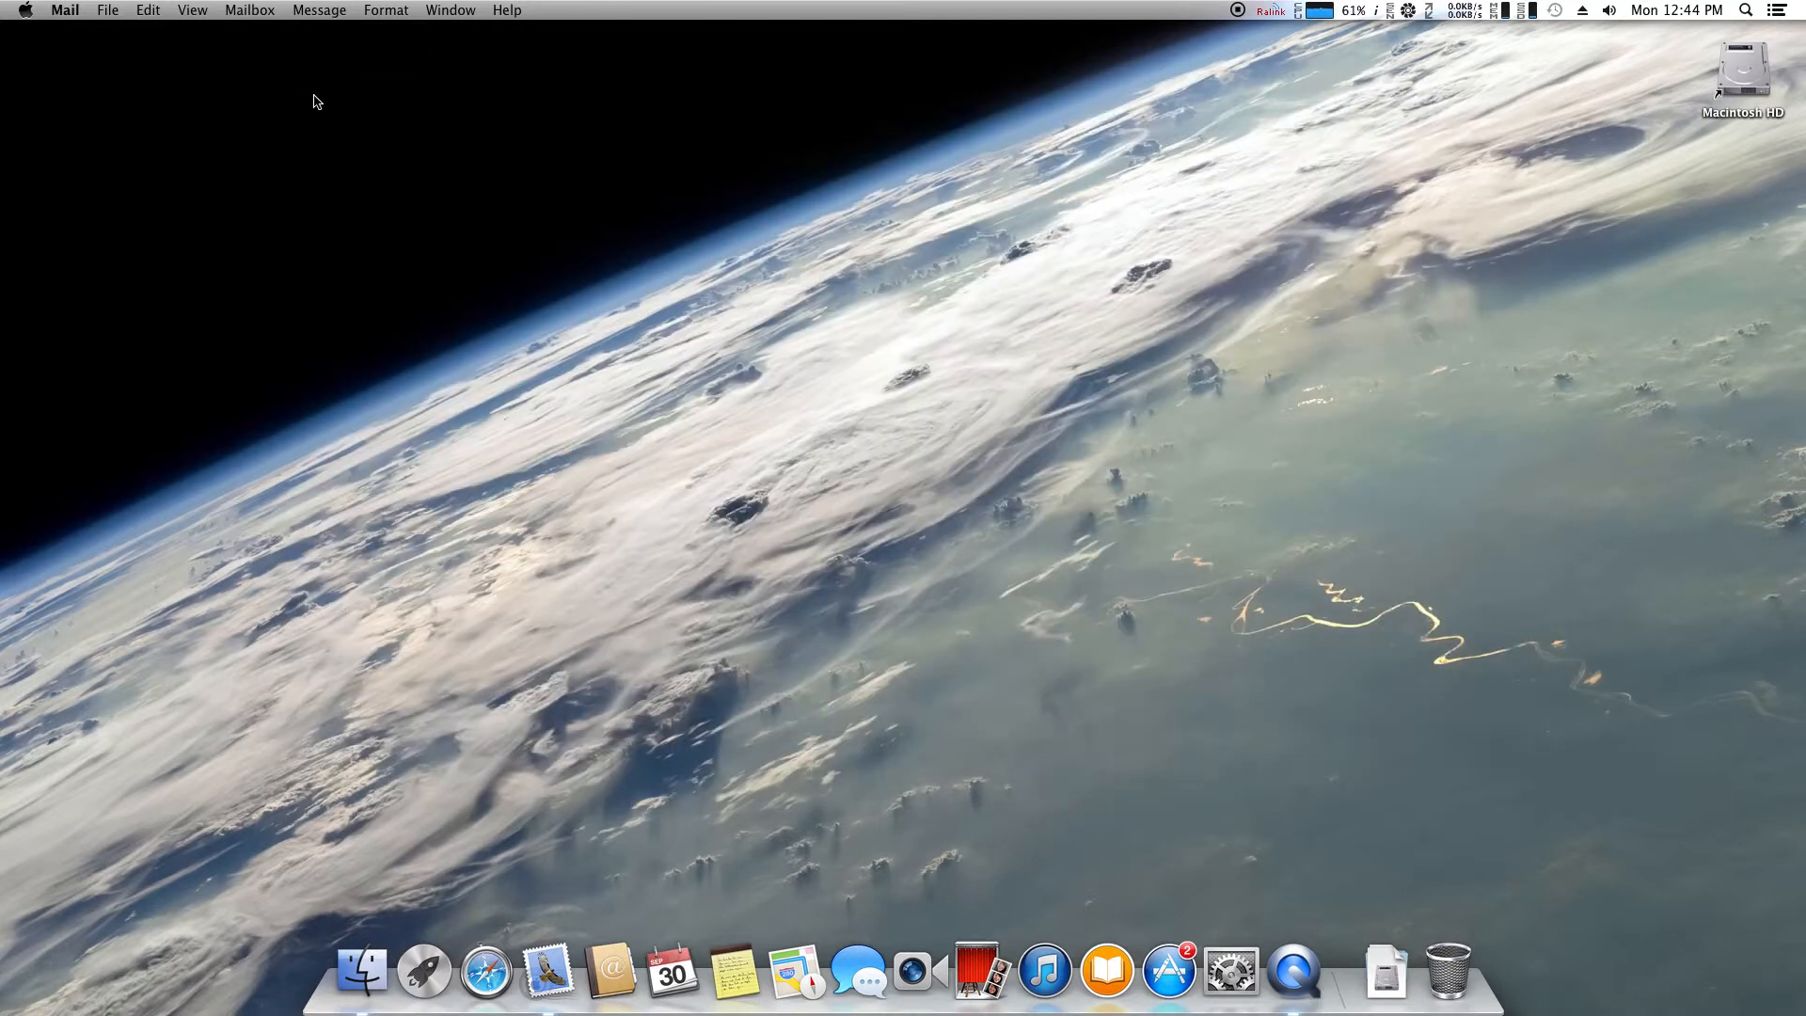
right_click(547, 970)
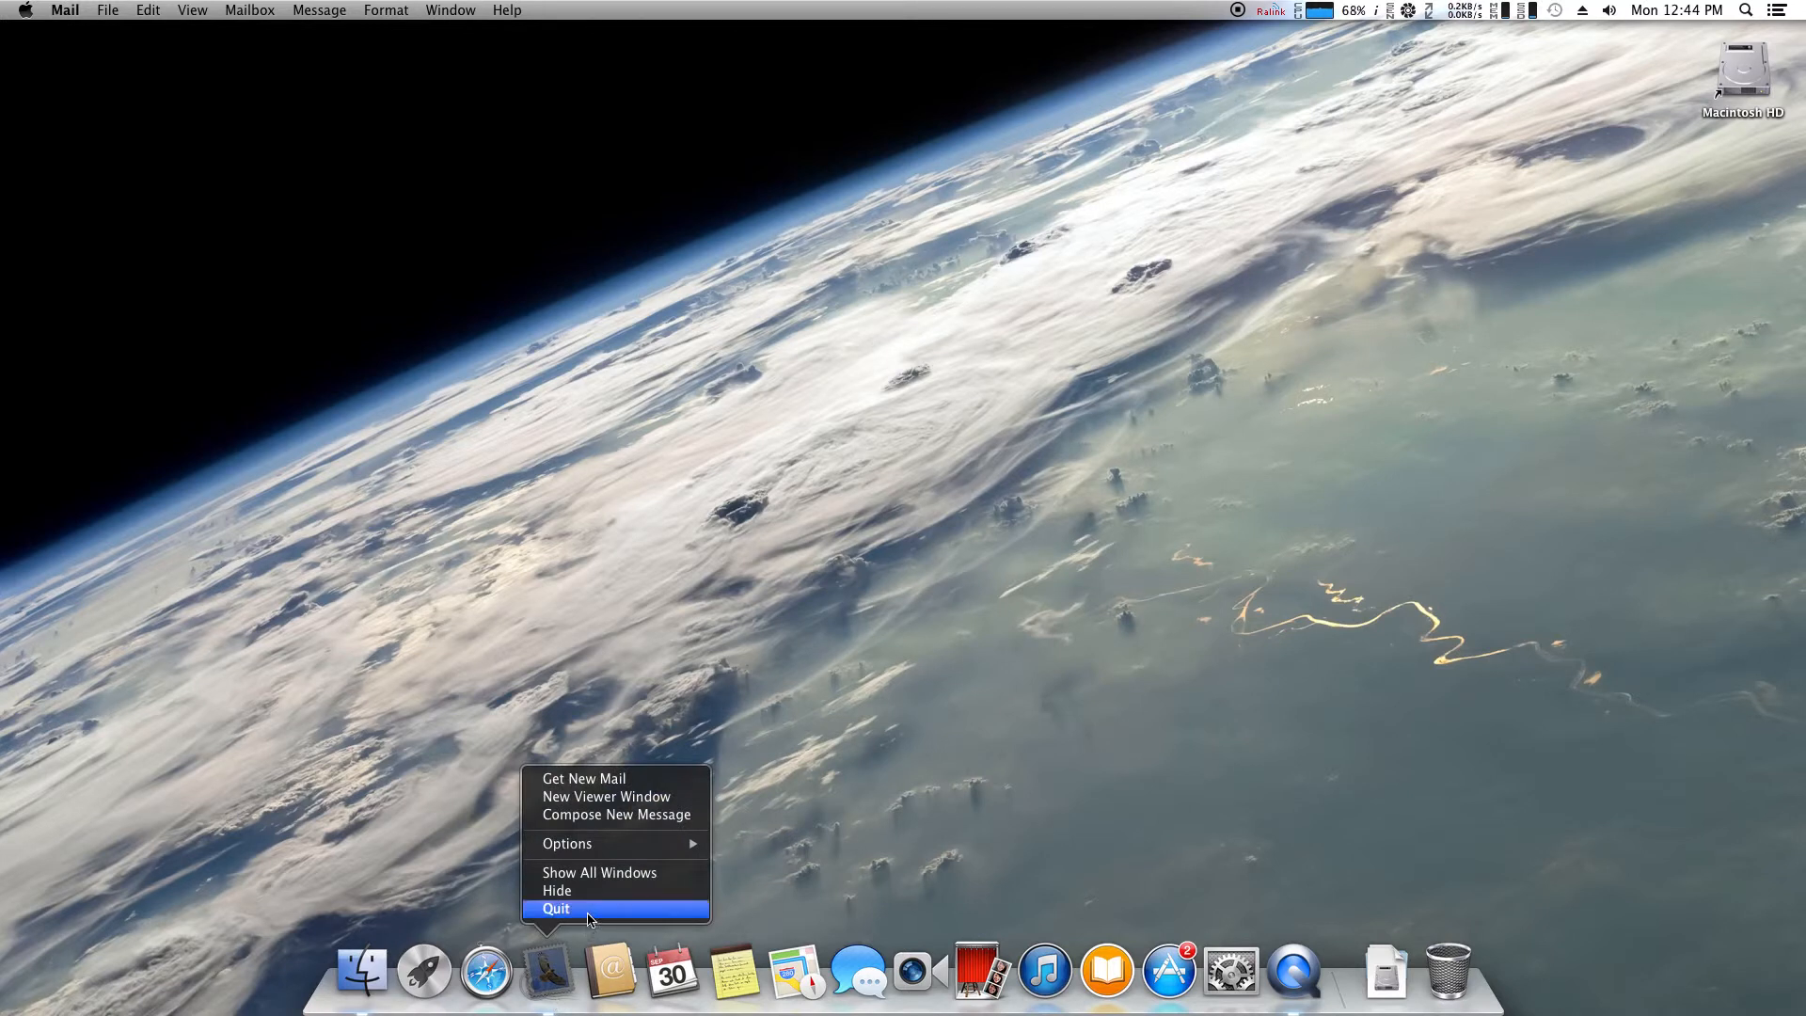
click(546, 911)
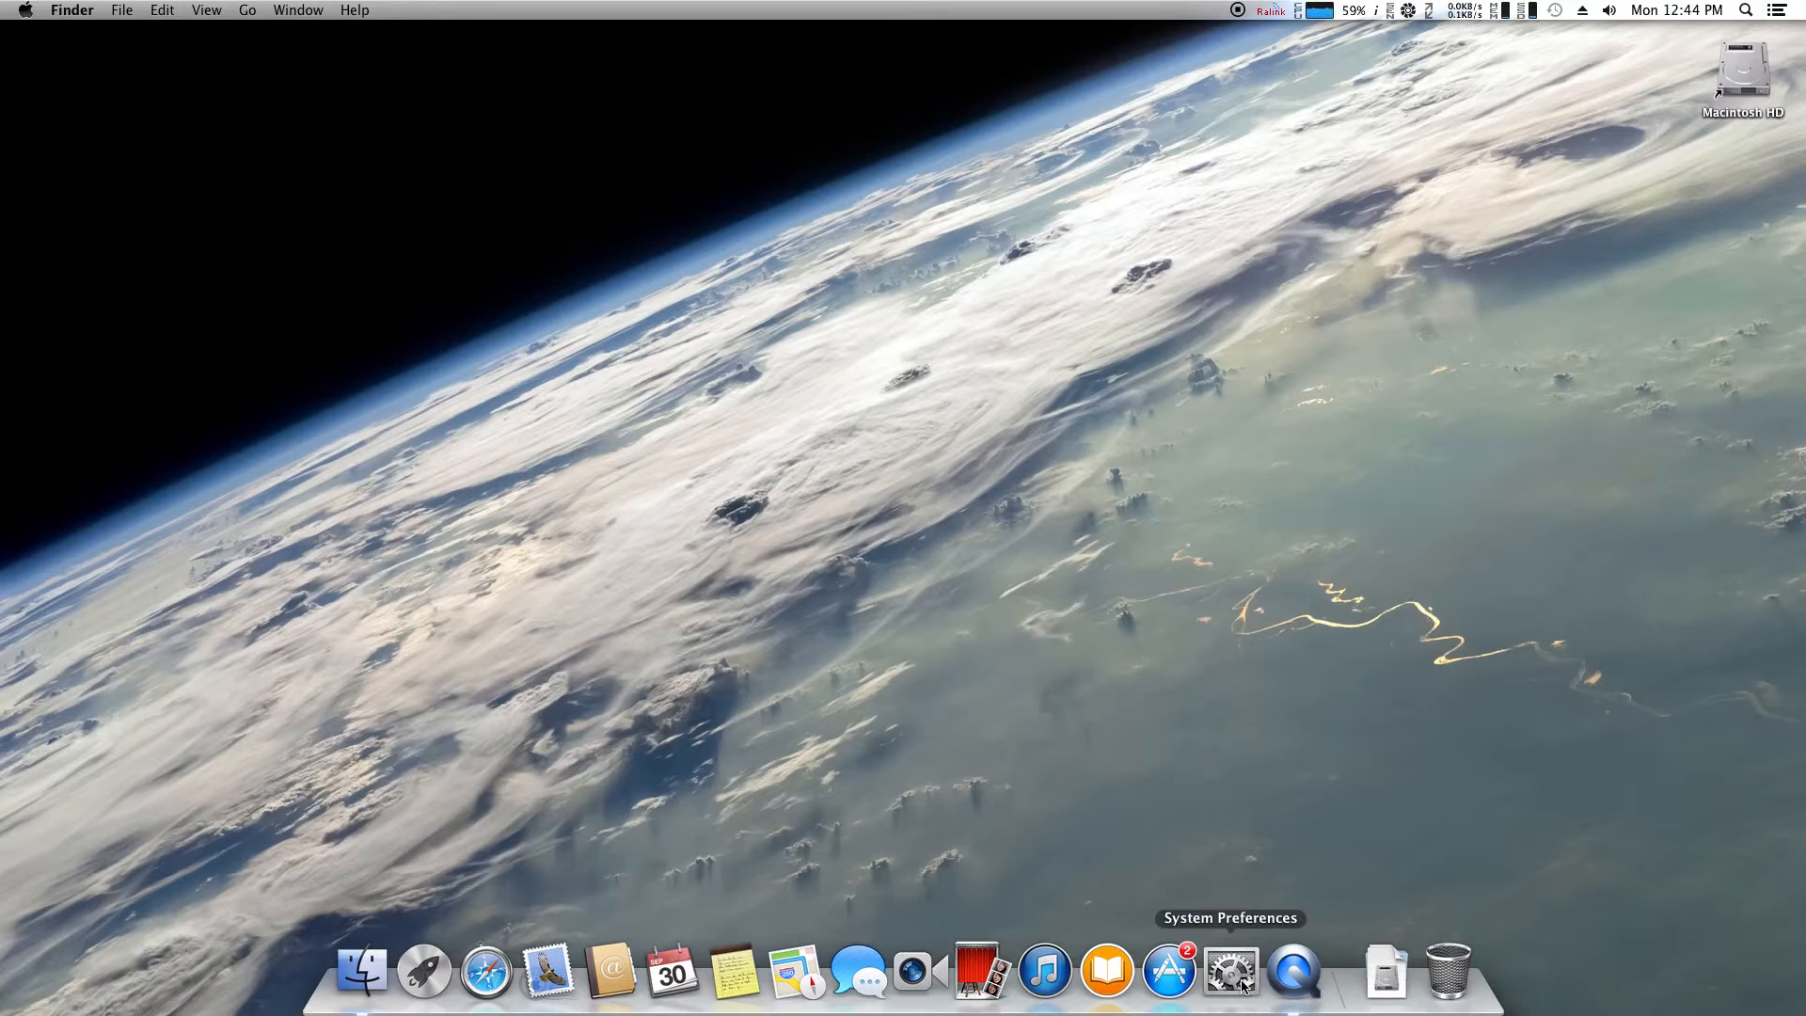
Open System Preferences from the Apple menu and search 'mail' to find Internet Accounts
click(24, 10)
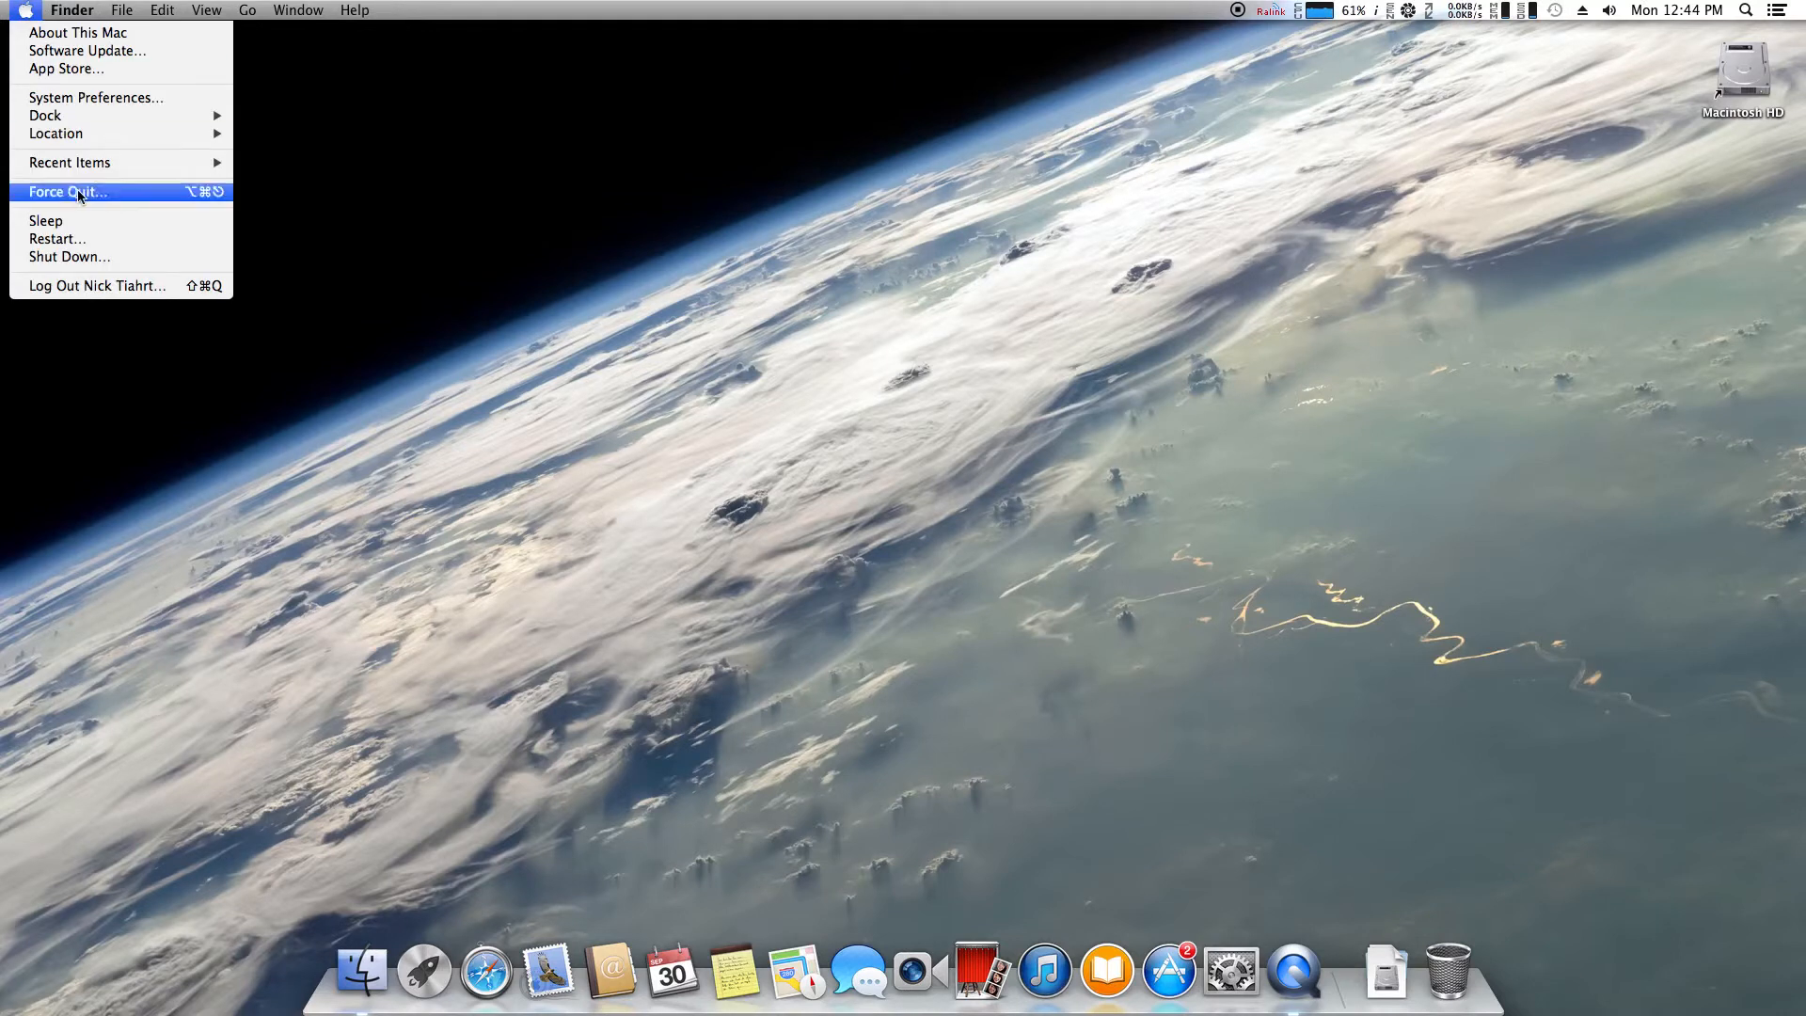
click(102, 98)
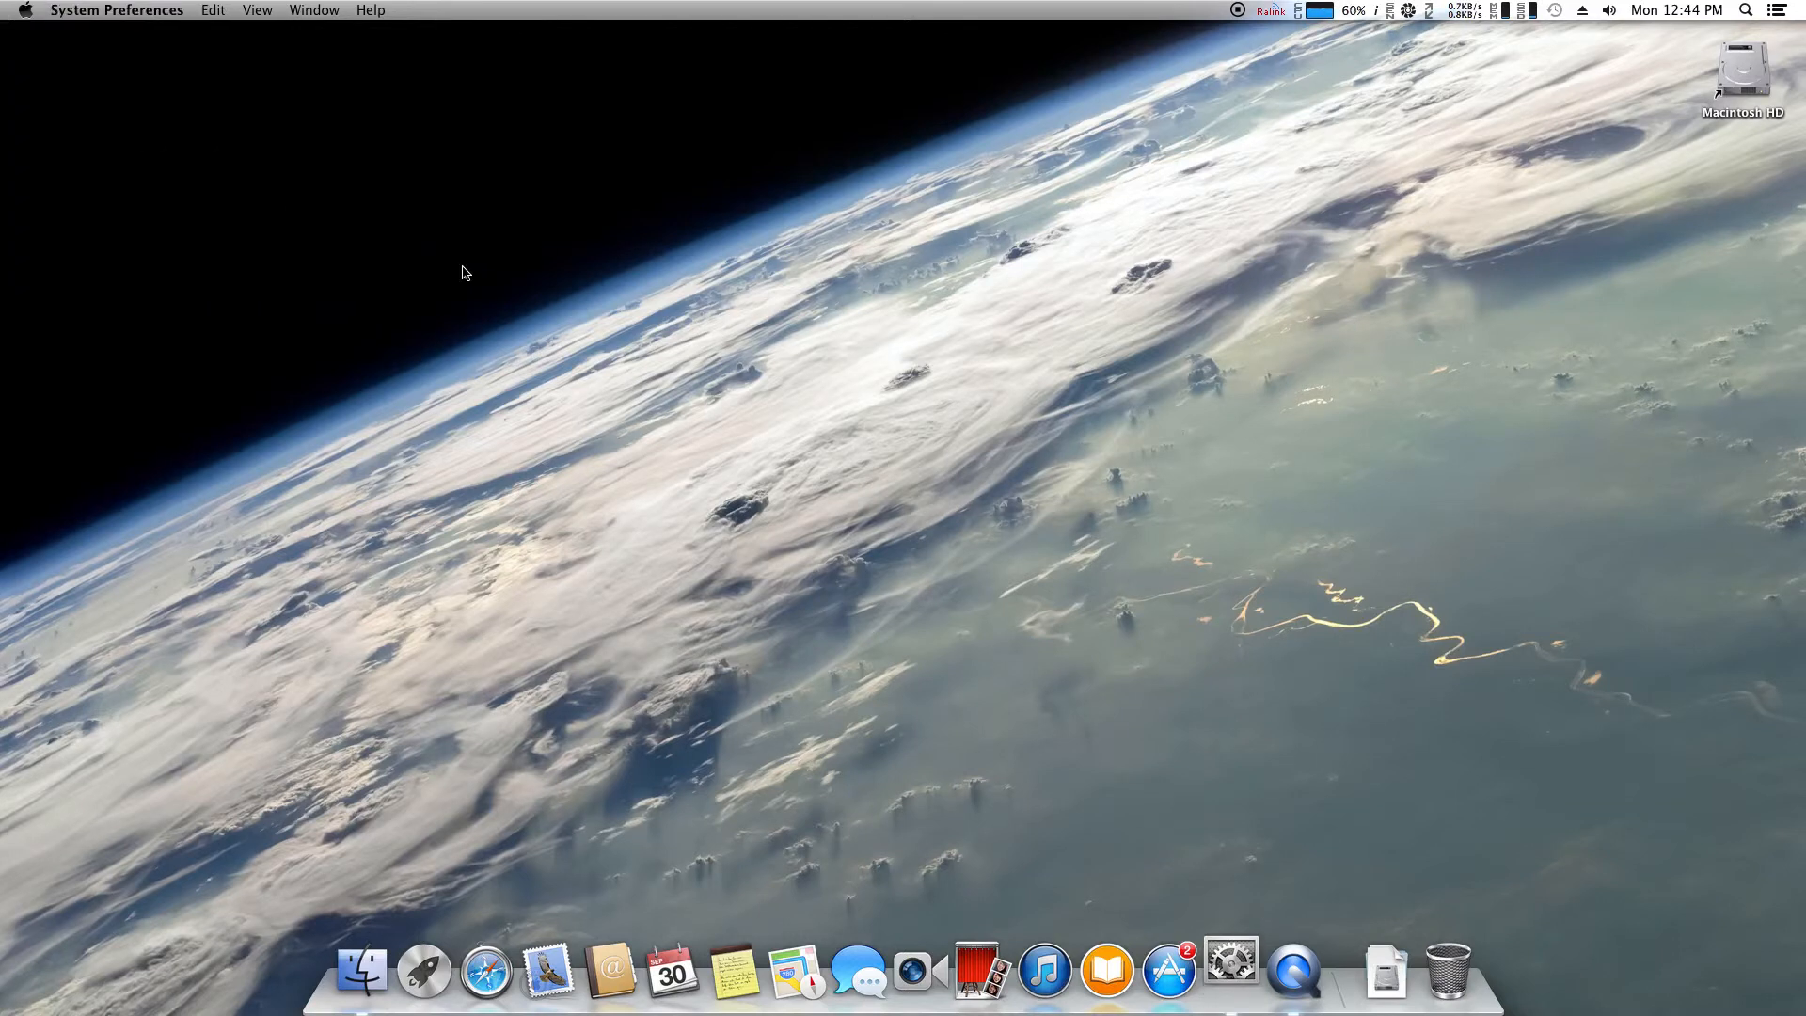
drag(872, 214, 951, 218)
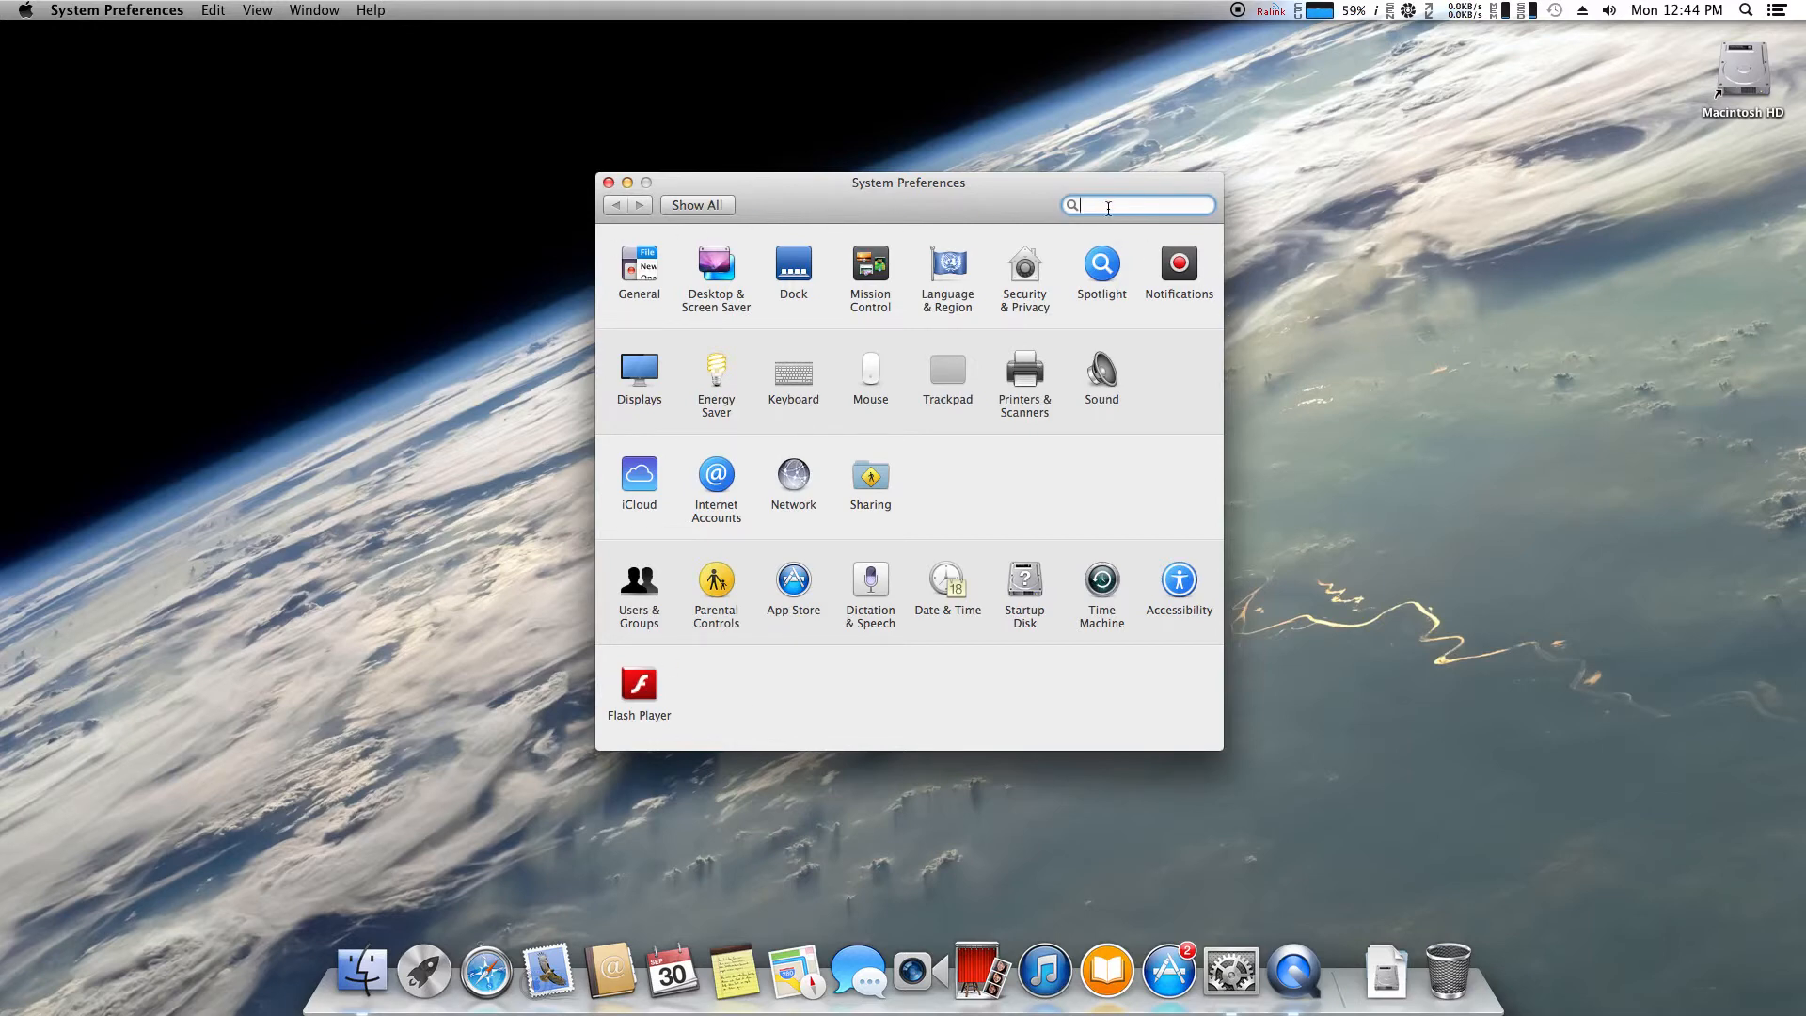
text(mail)
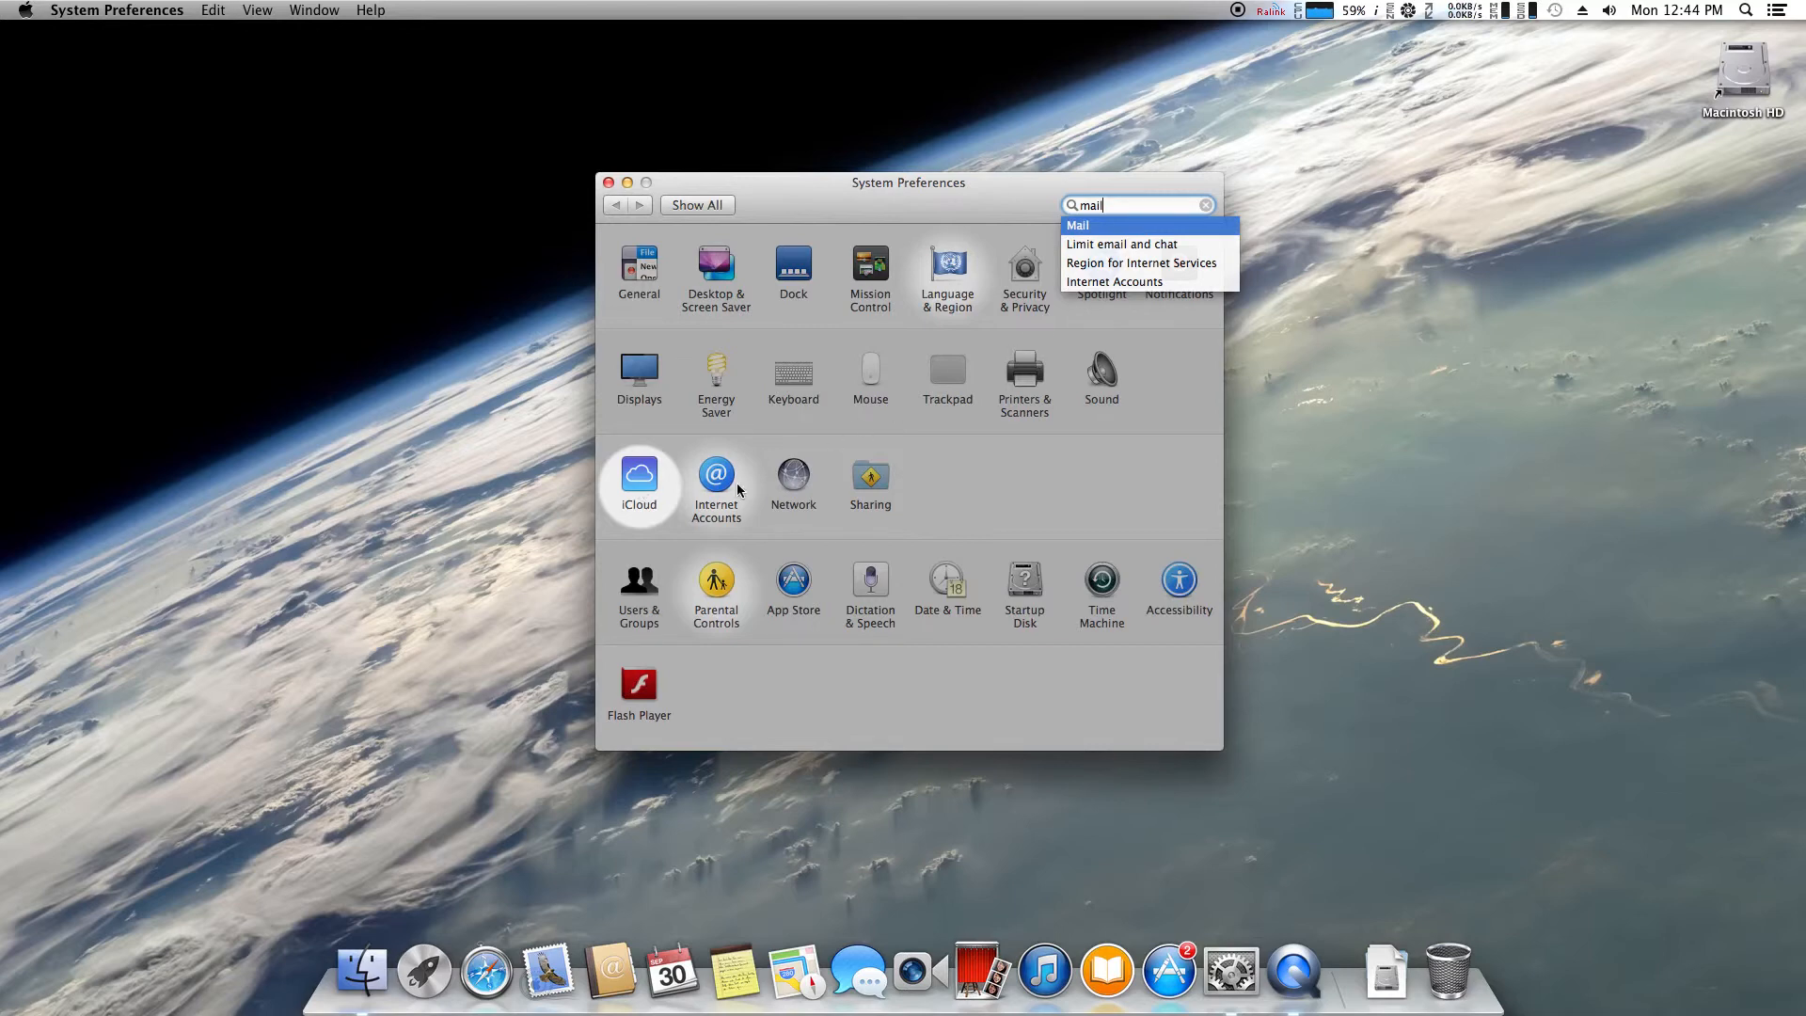
click(1206, 205)
Open Internet Accounts, select the lingonetworks.net account, and accept its server certificate
click(735, 479)
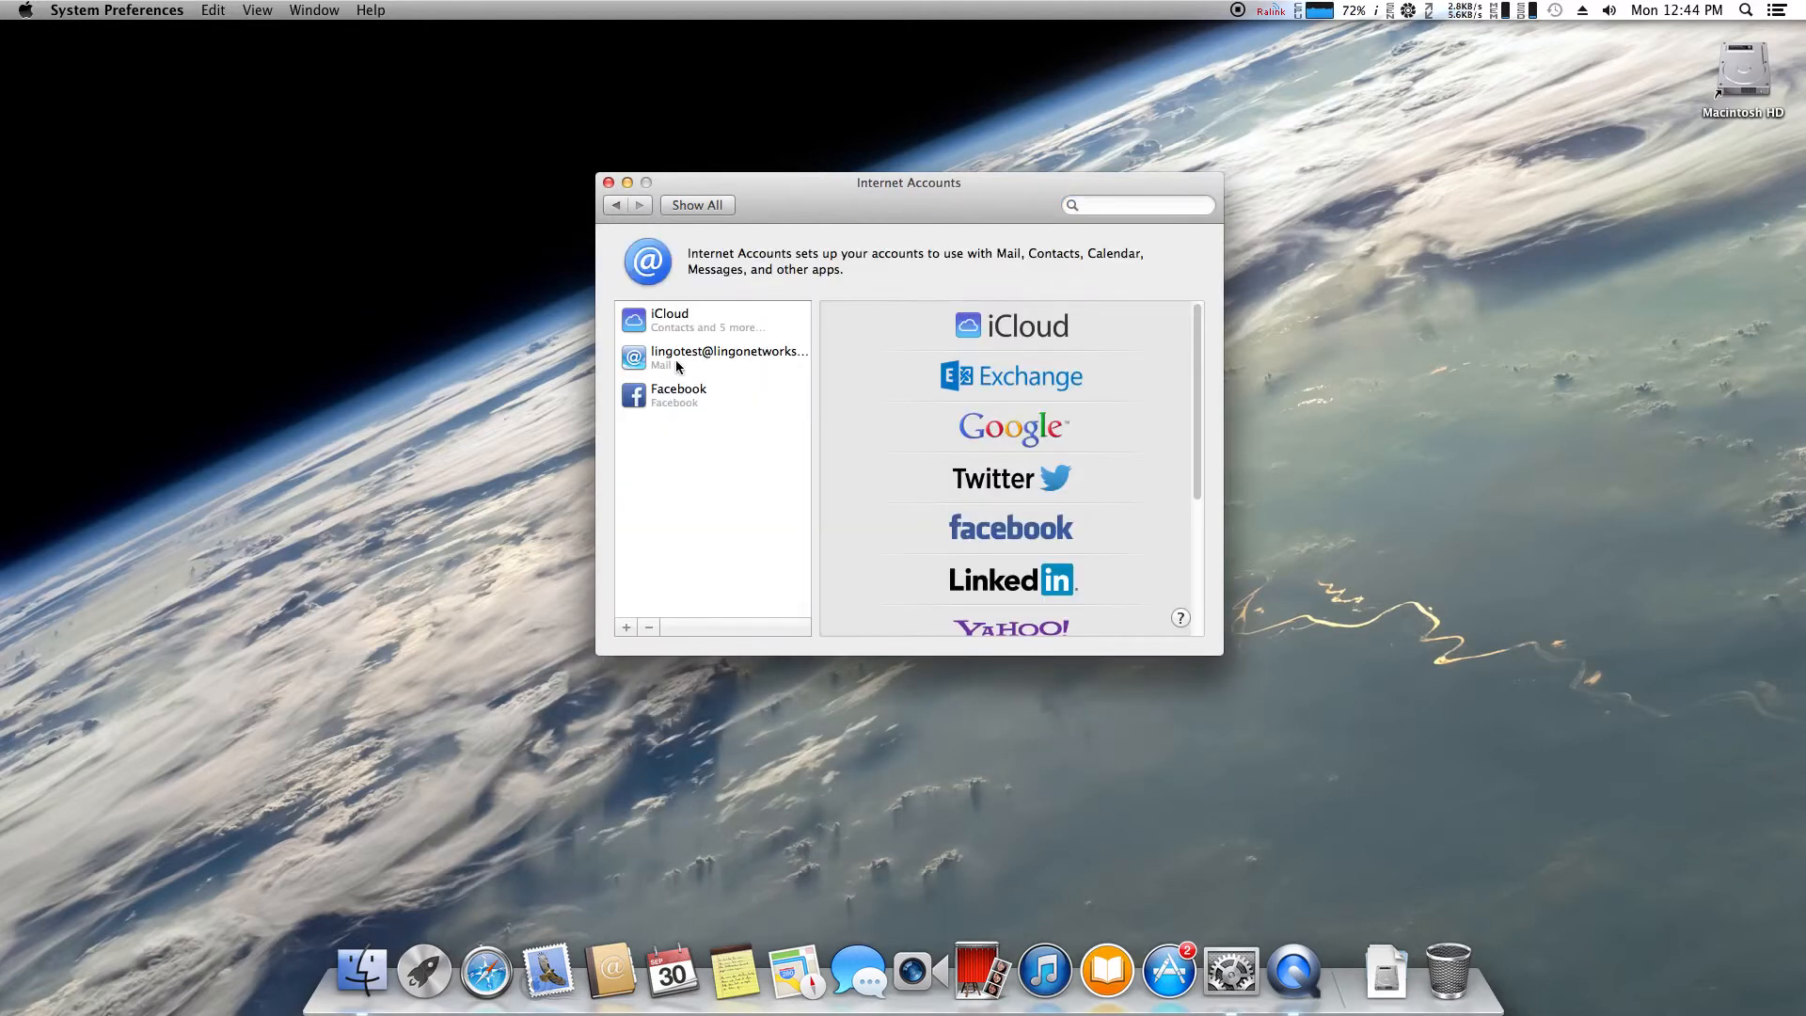
click(676, 365)
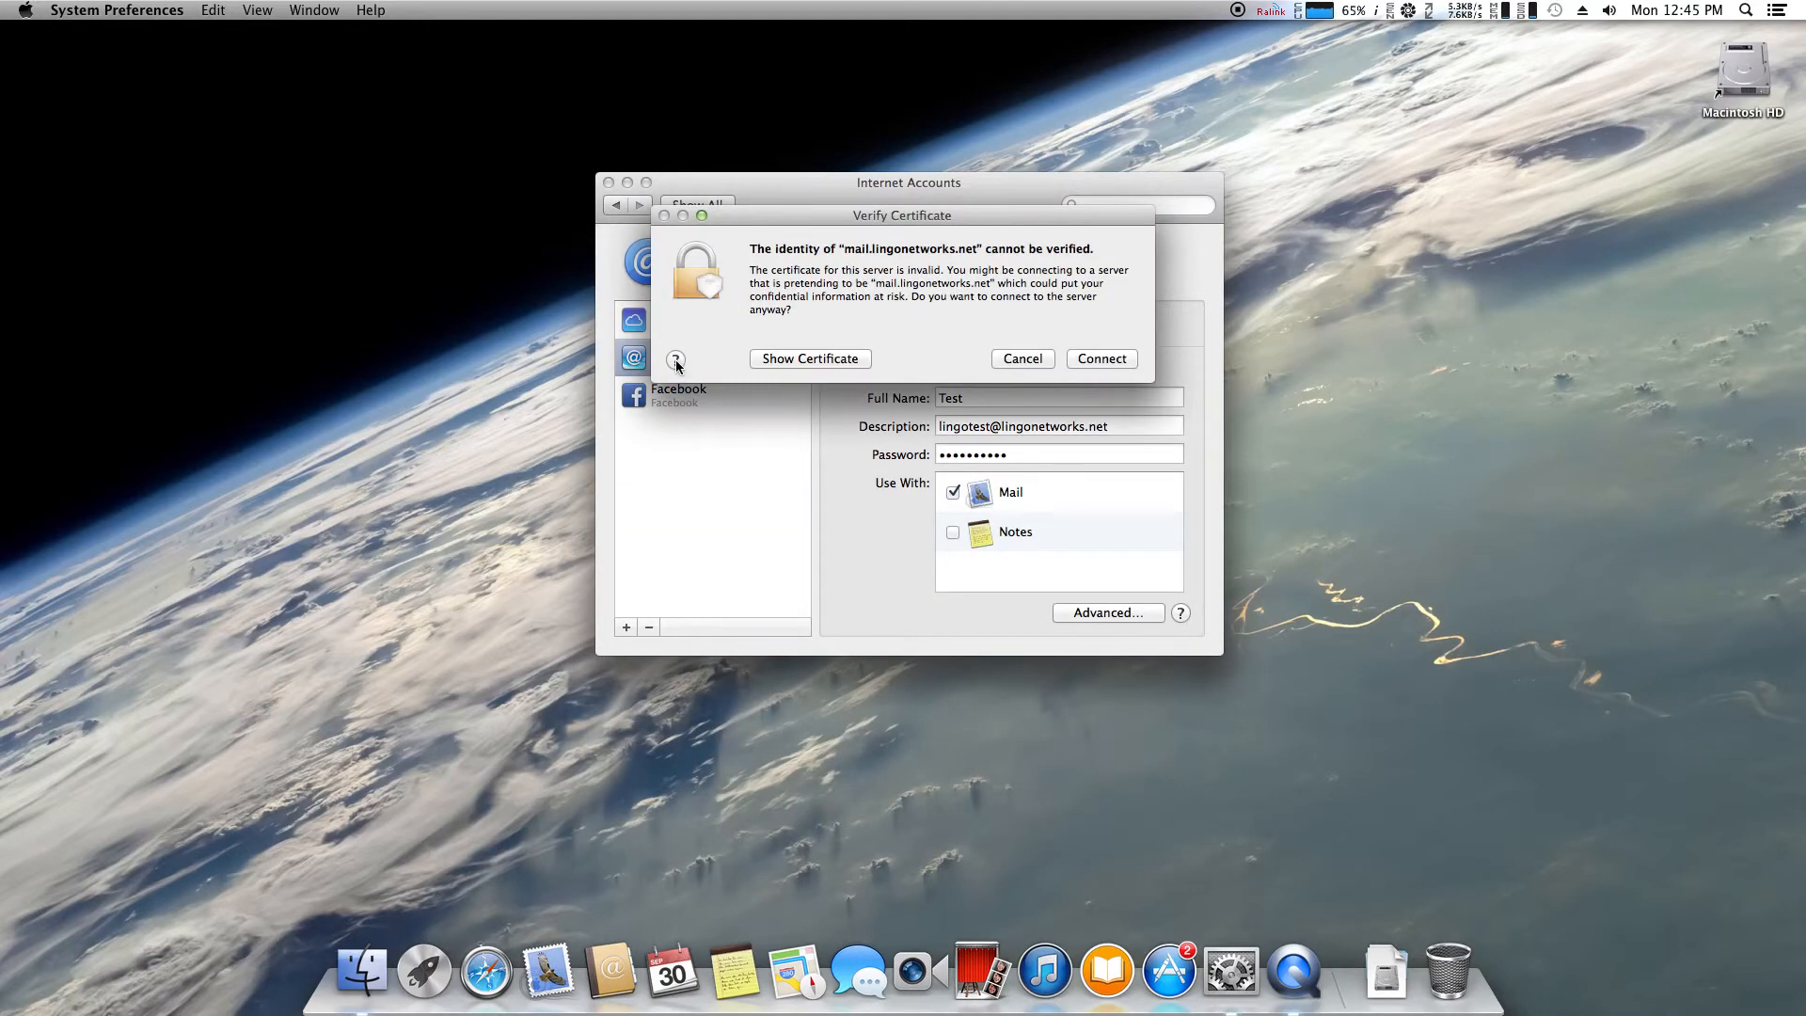
click(1072, 360)
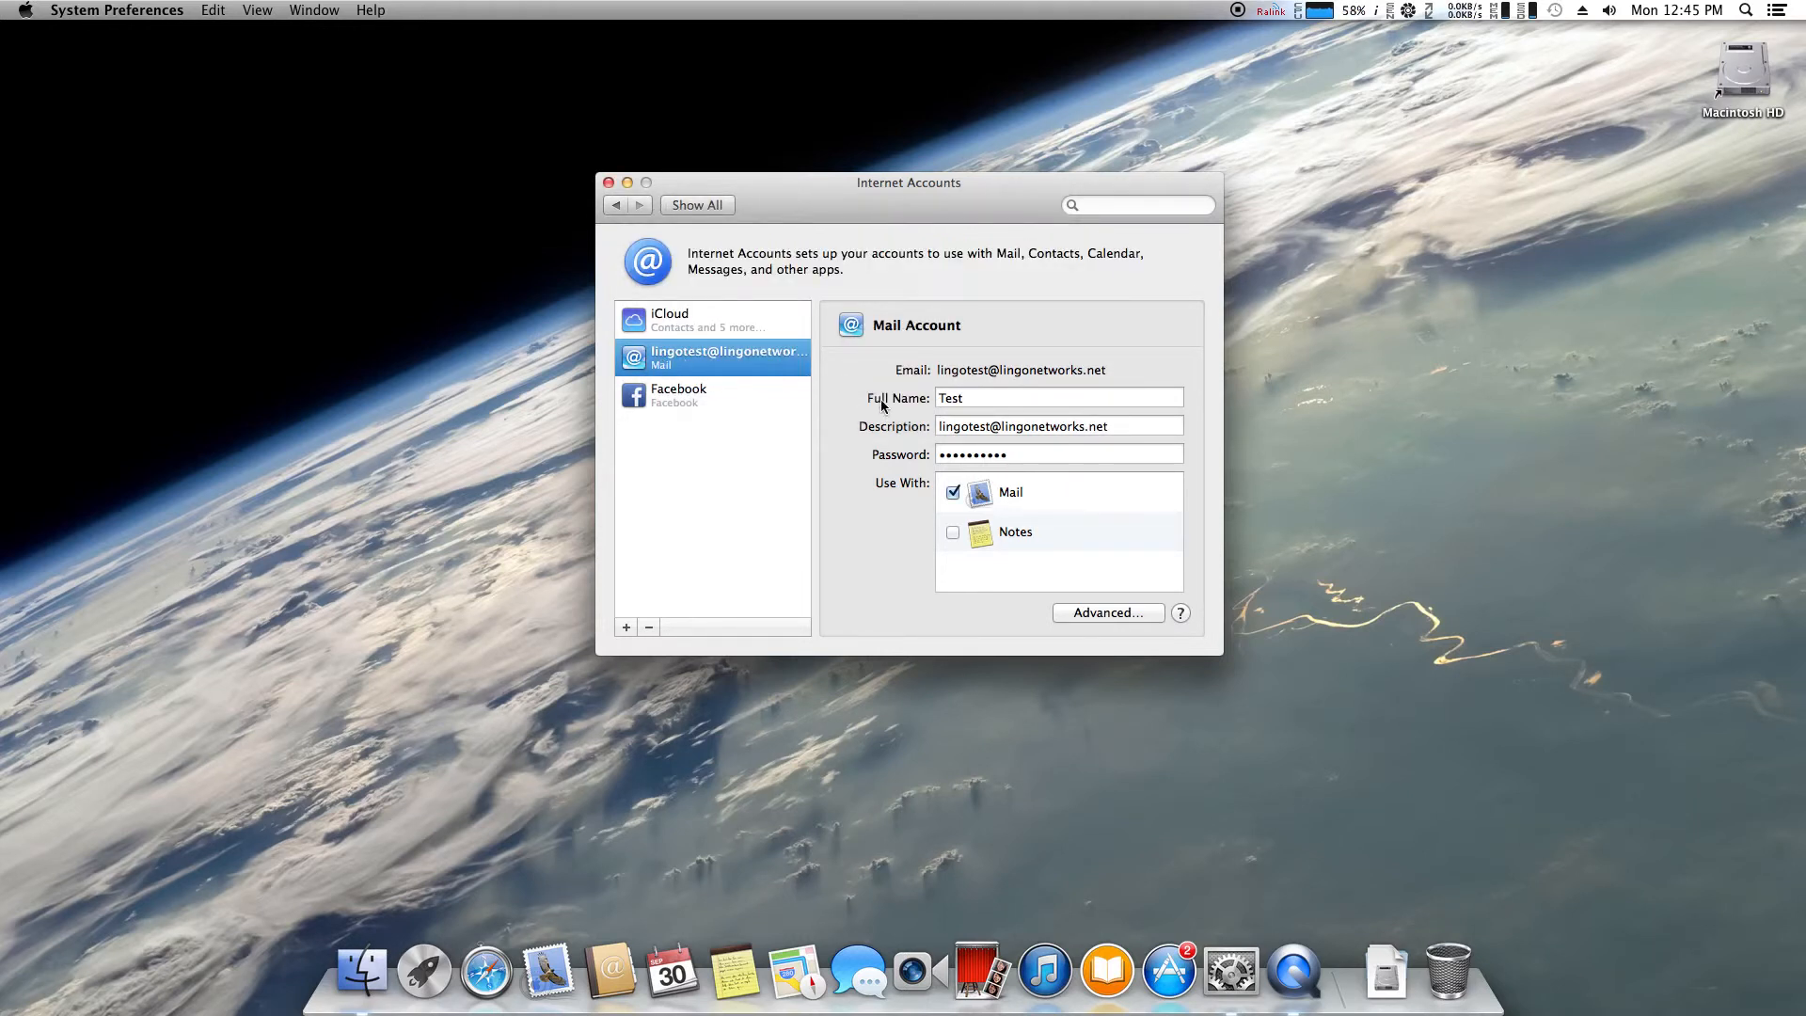
click(1098, 617)
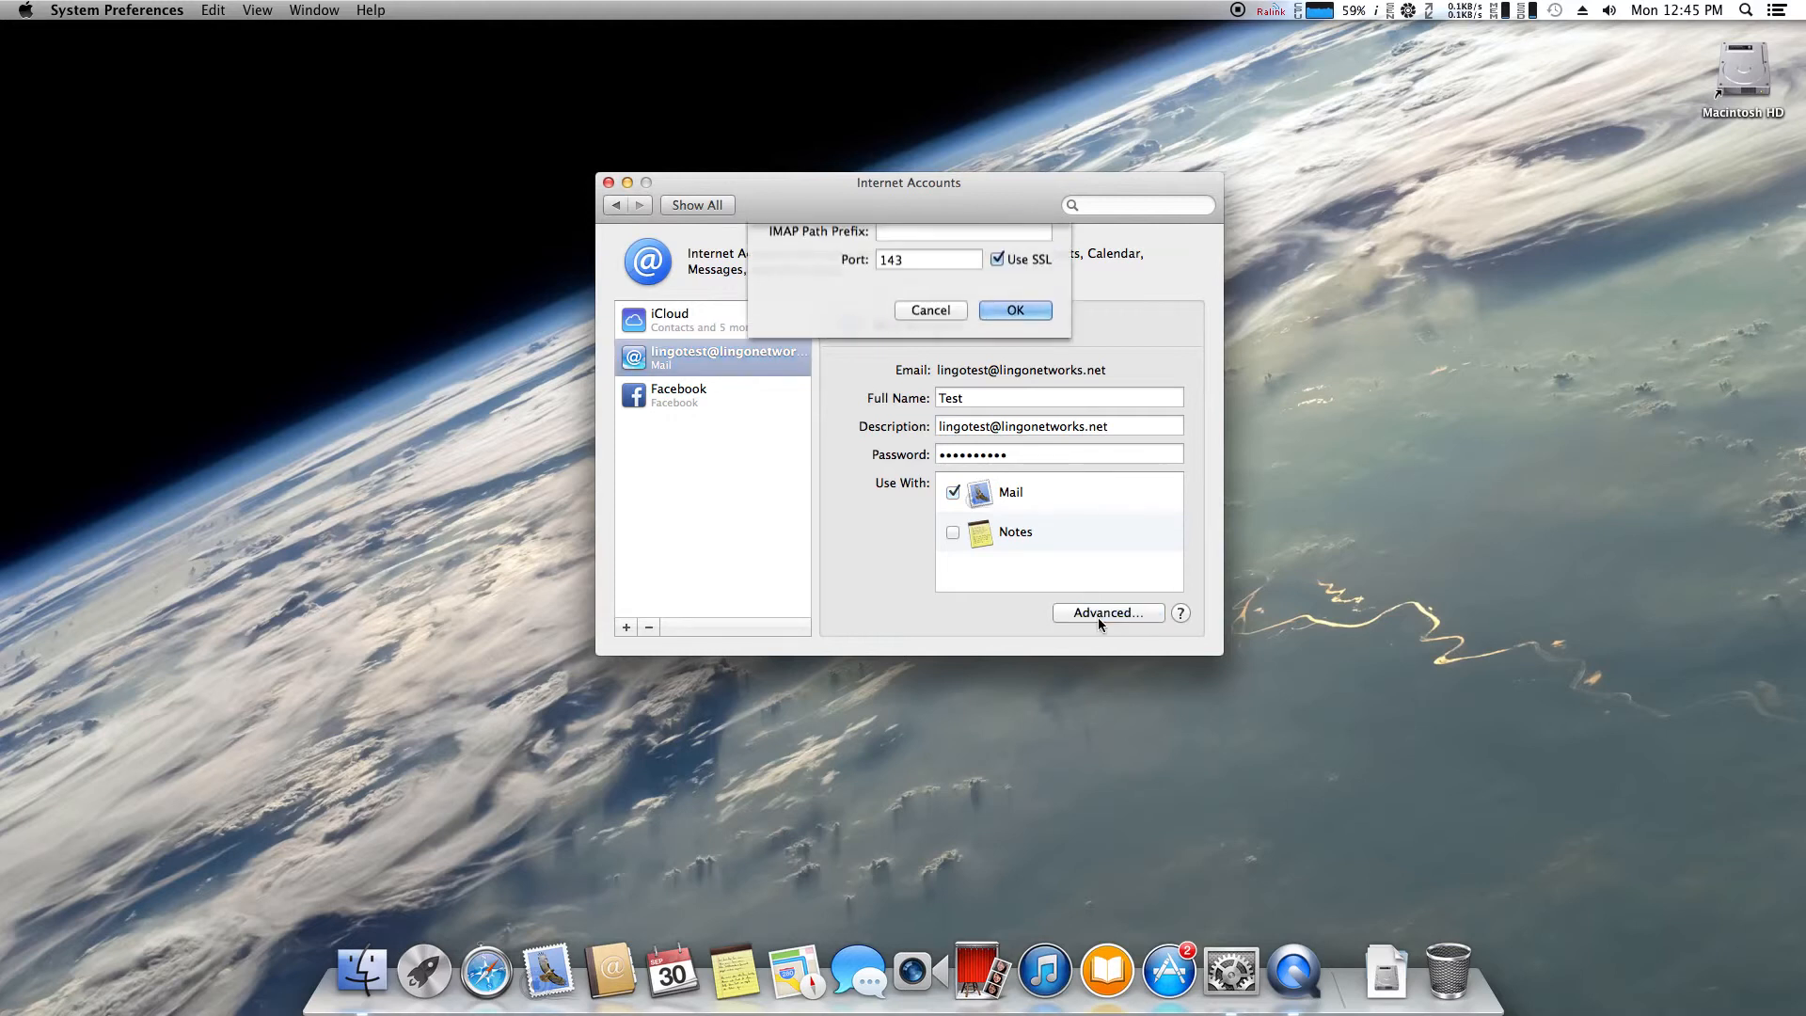
click(963, 301)
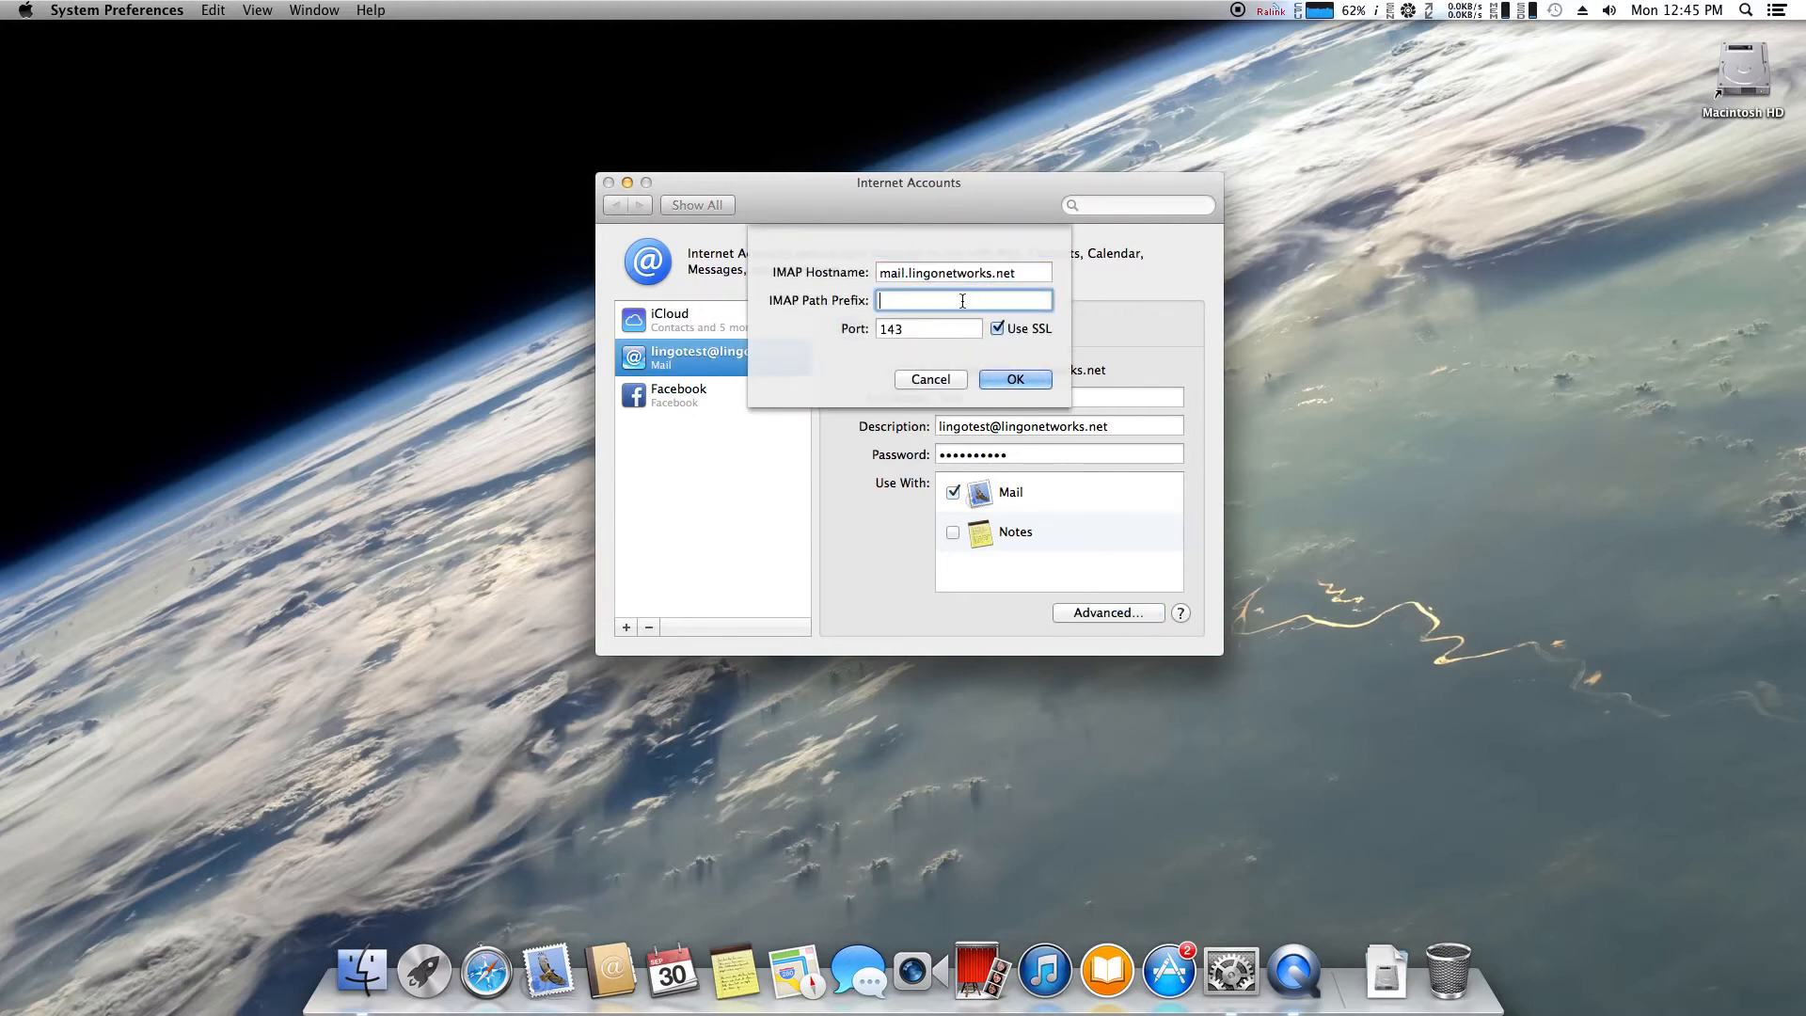
click(1048, 272)
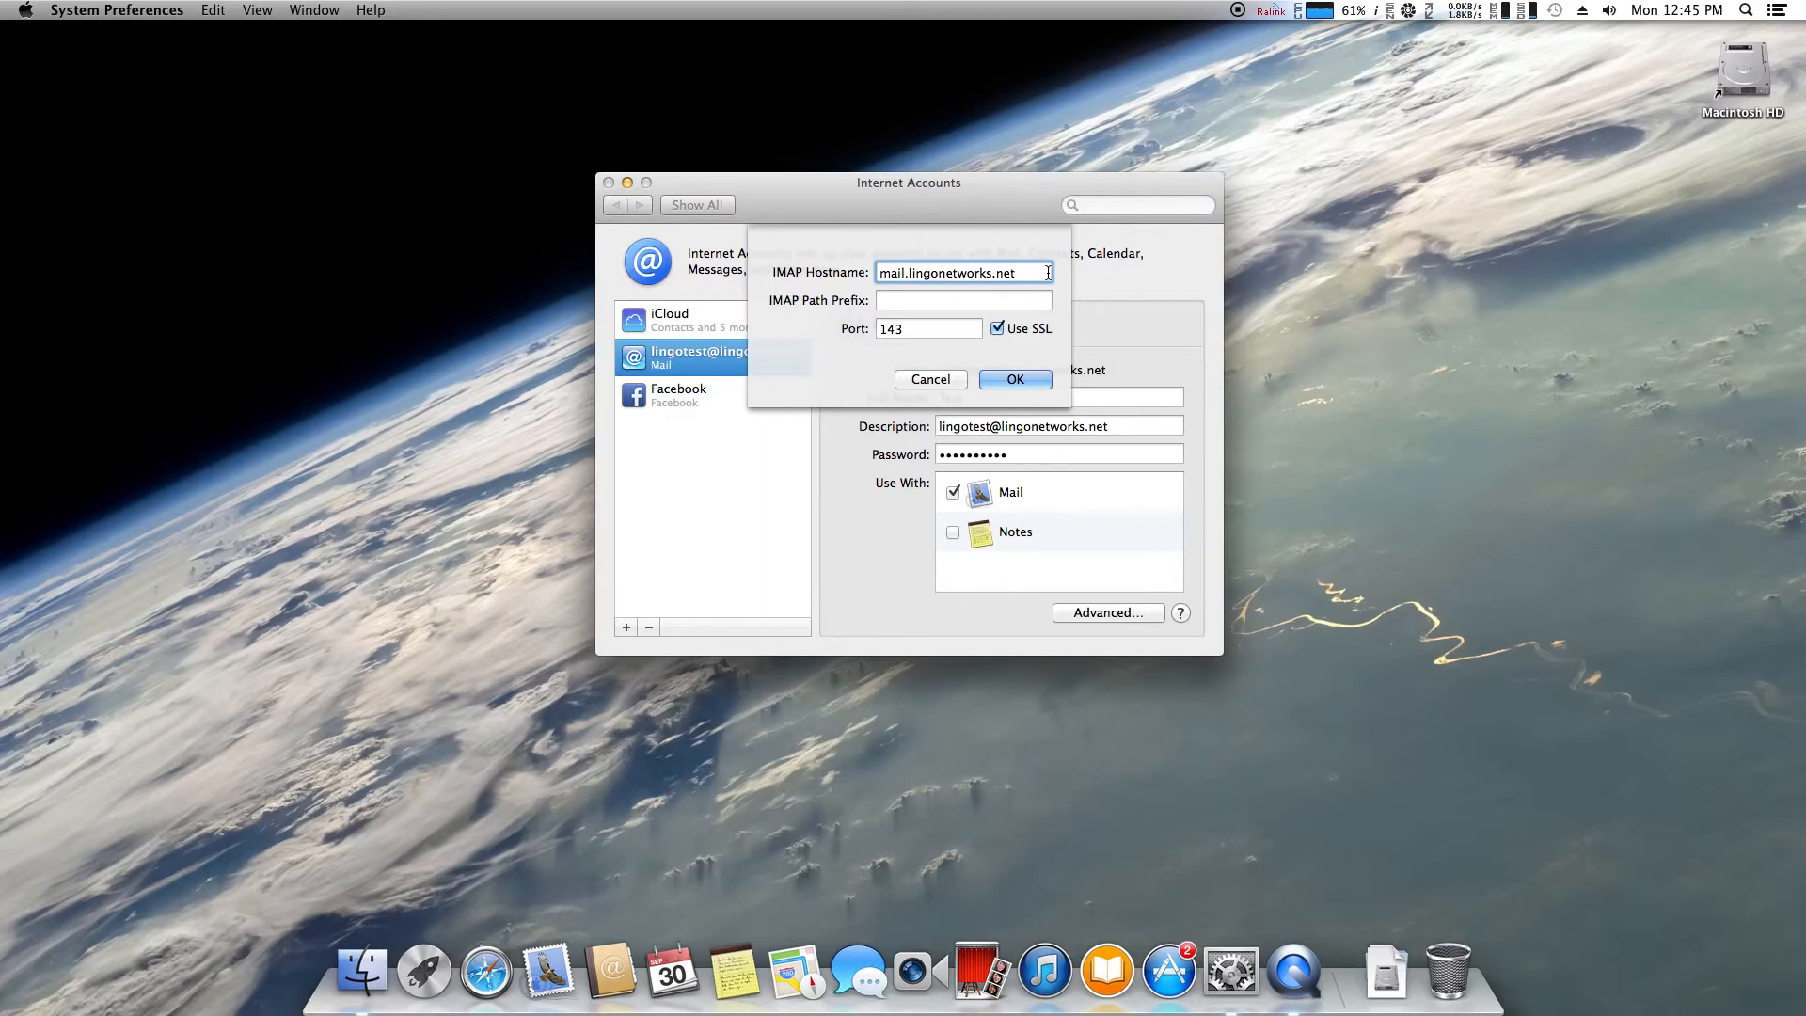
click(1038, 299)
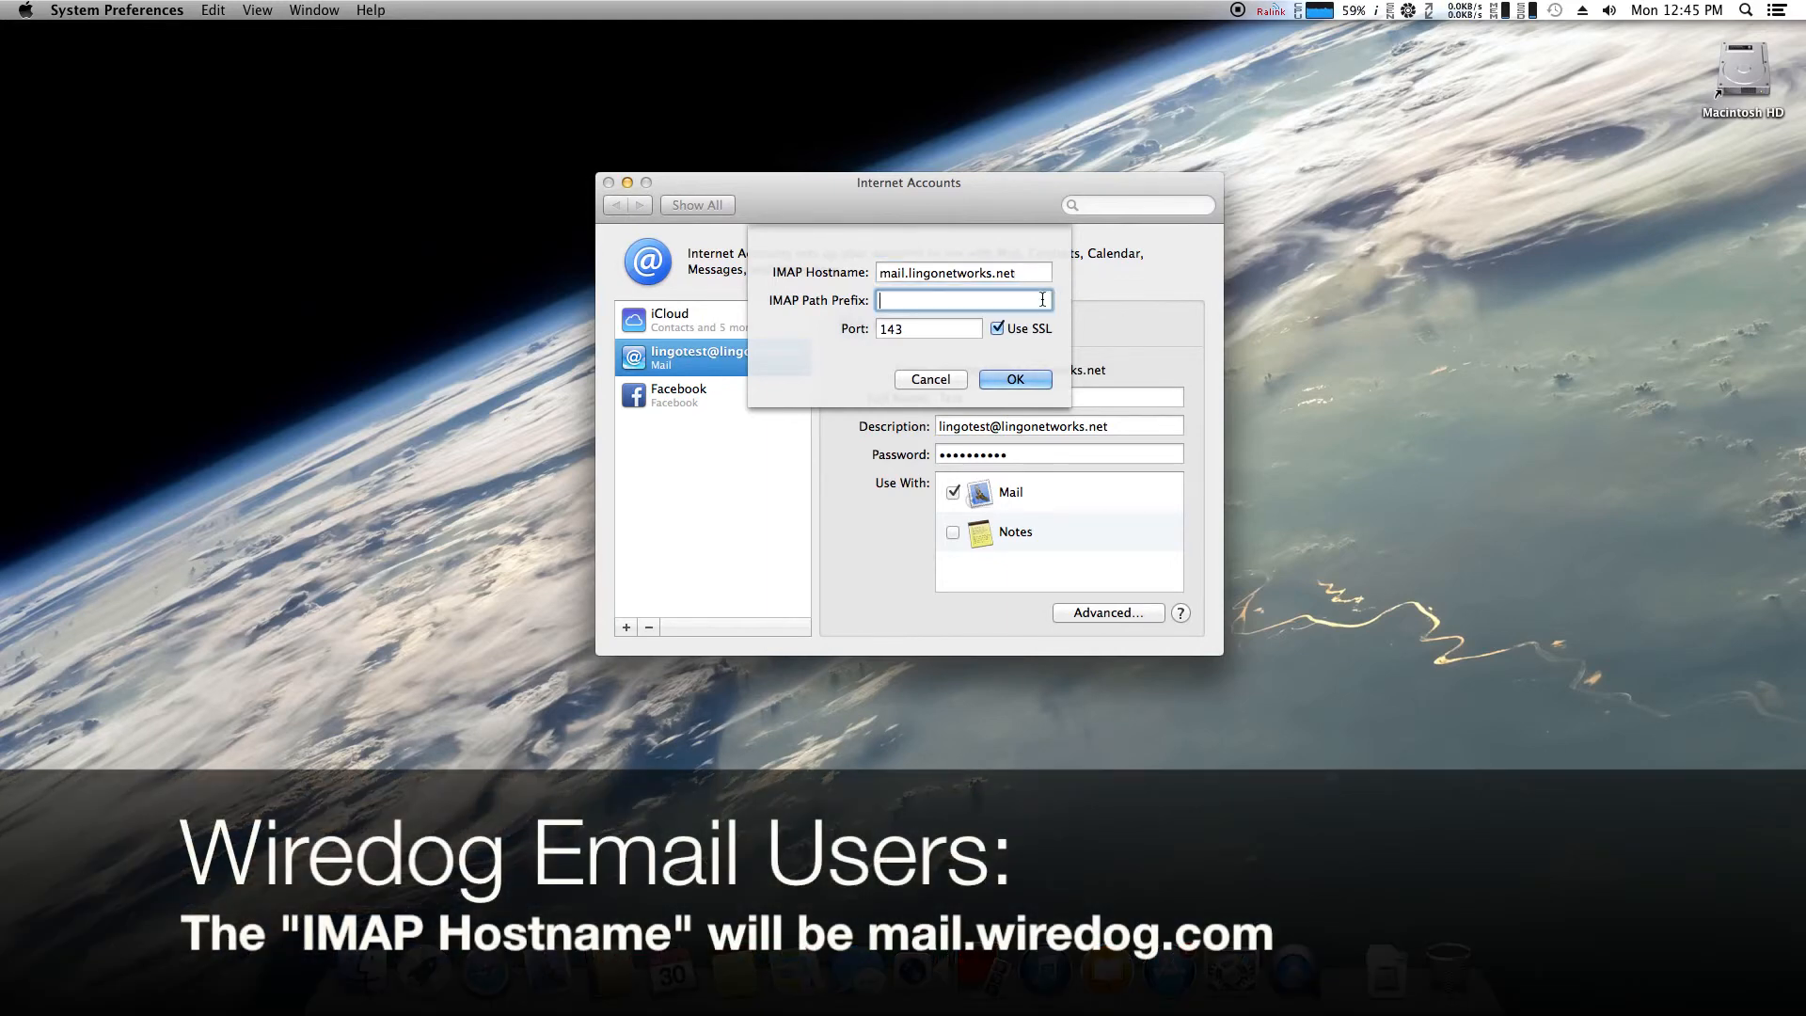
click(960, 327)
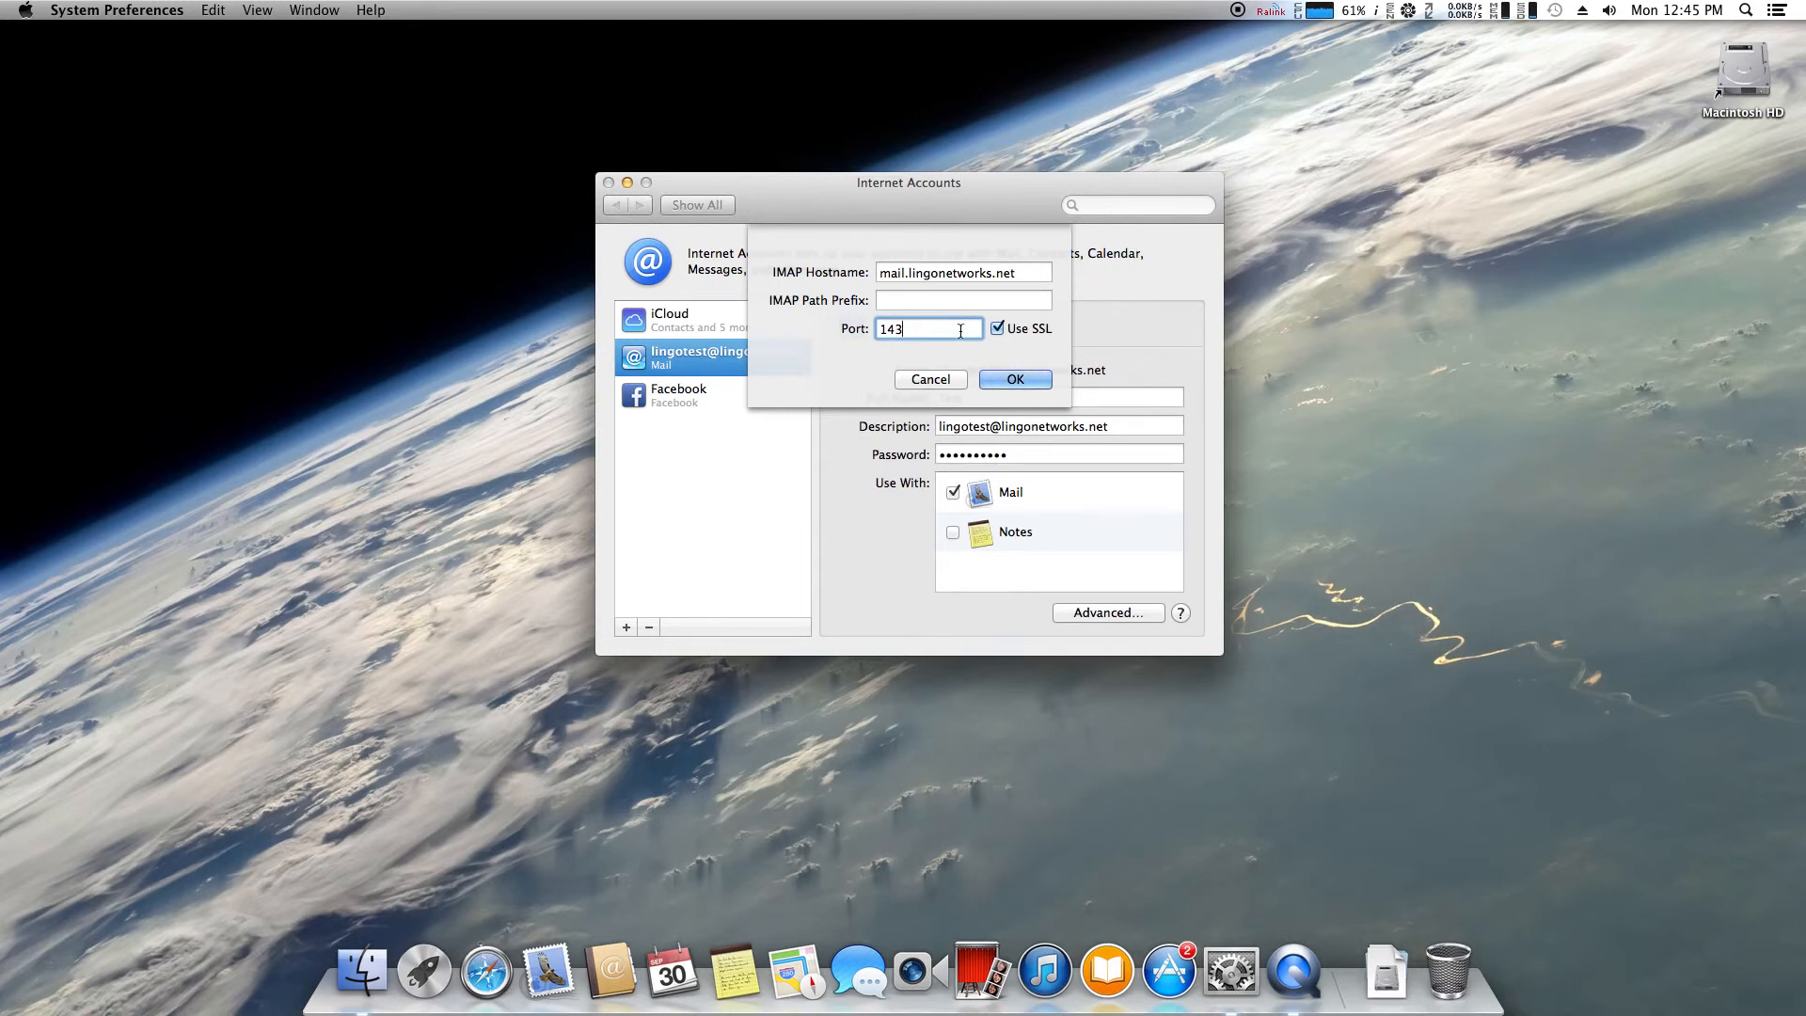
click(998, 378)
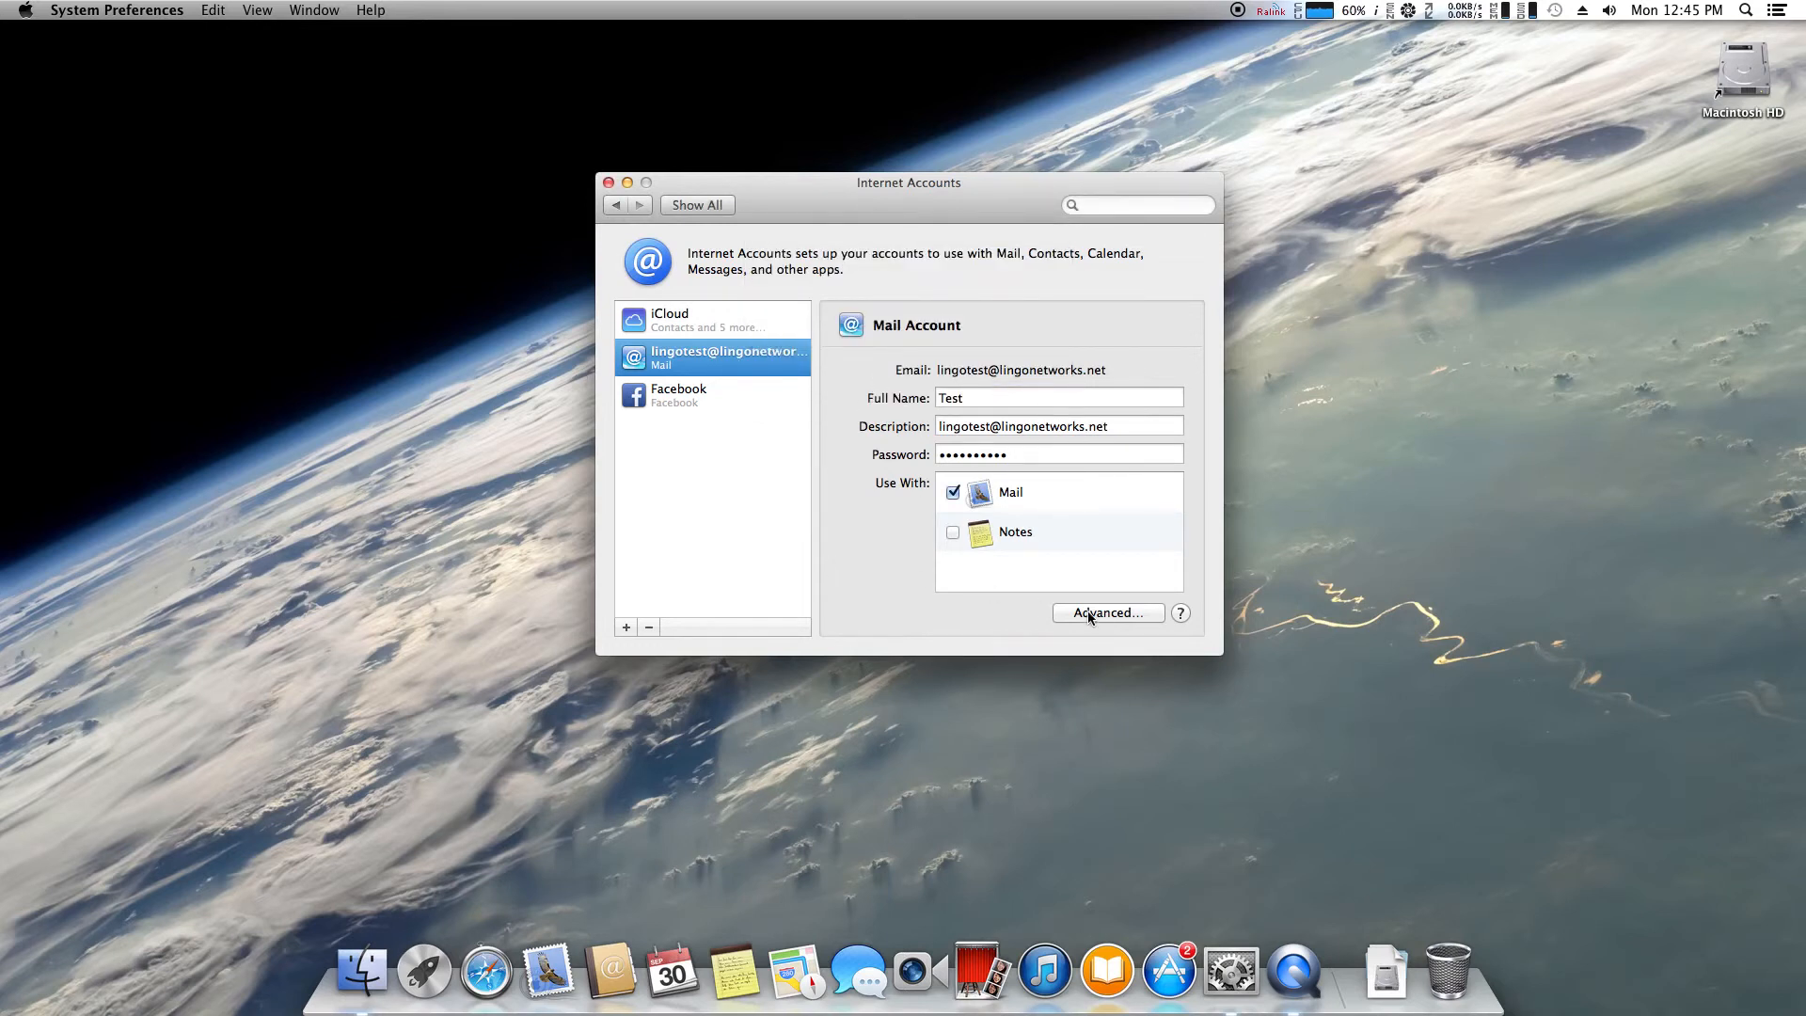
Close the Internet Accounts window, leaving the desktop with Finder in front
click(609, 183)
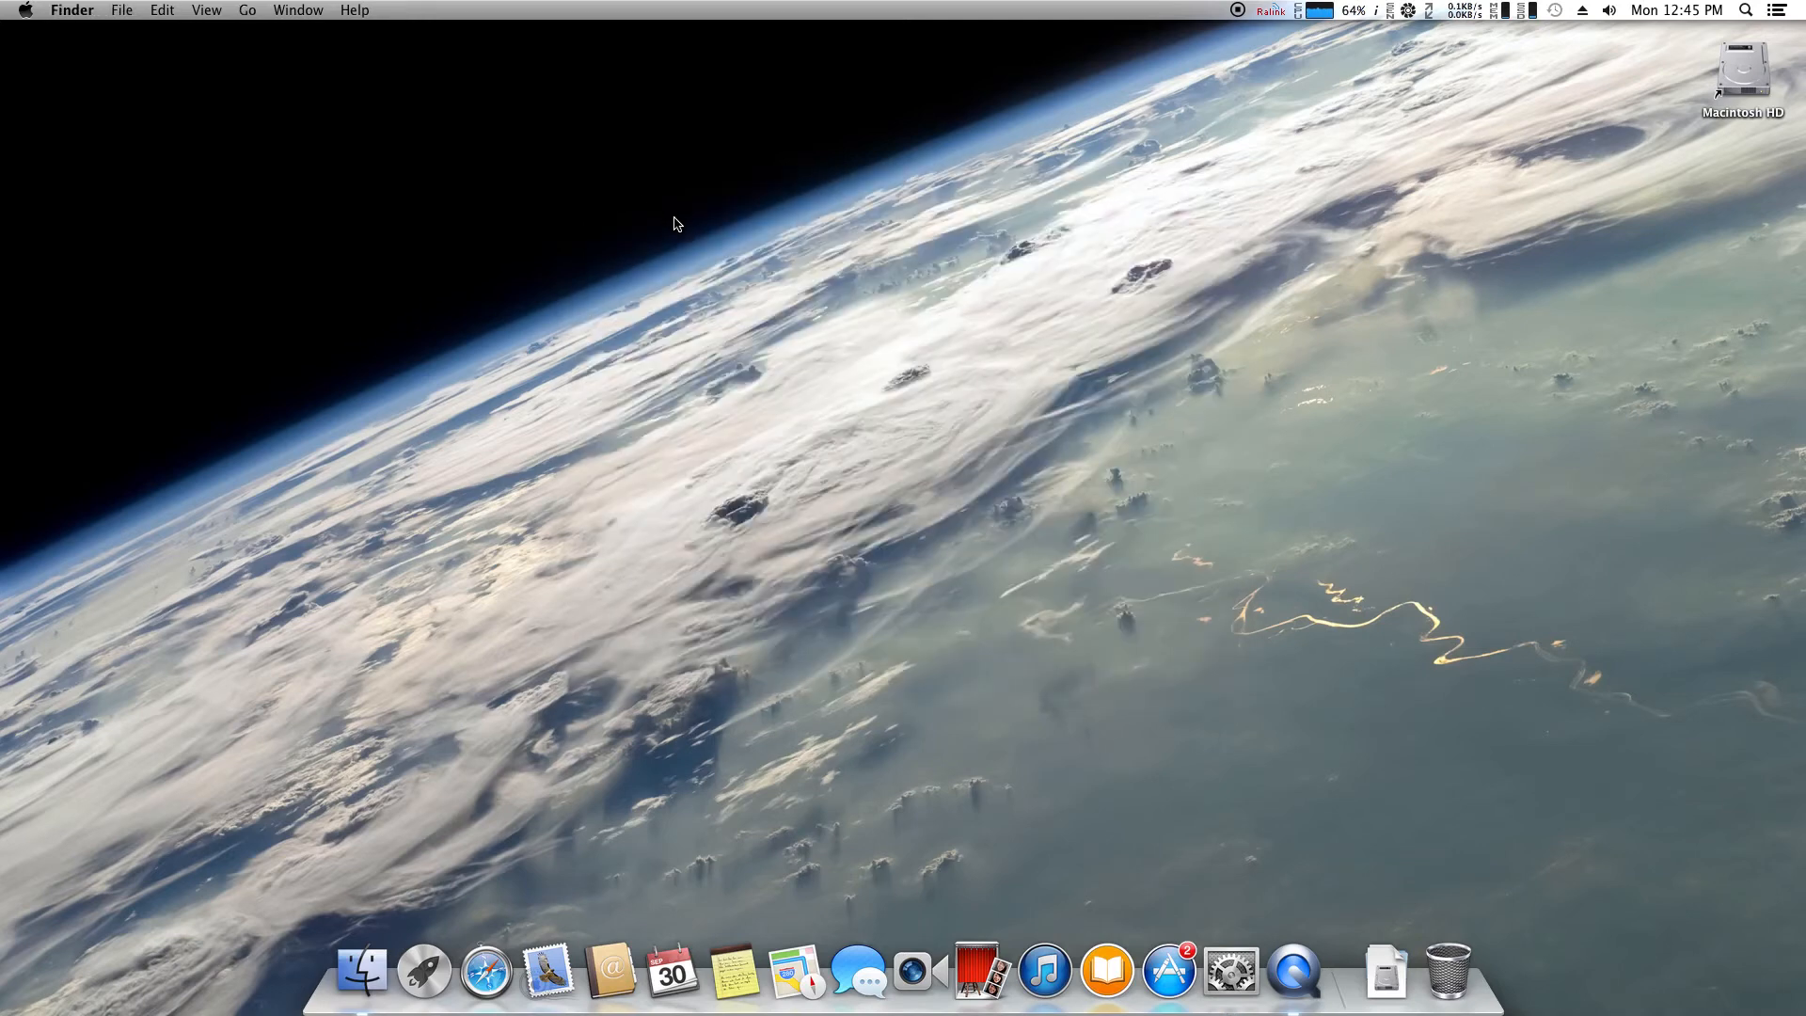